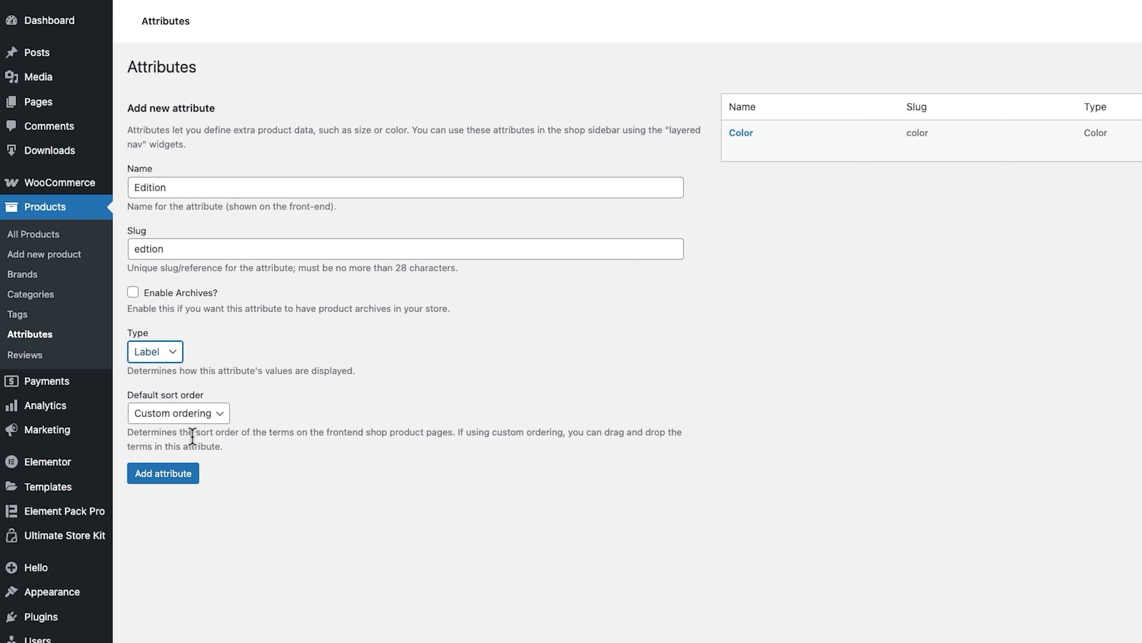
Step: Save the Edition attribute as a Label type with custom ordering, and add Comfort as its first term
{"action": "left_click", "coordinate": [187, 472]}
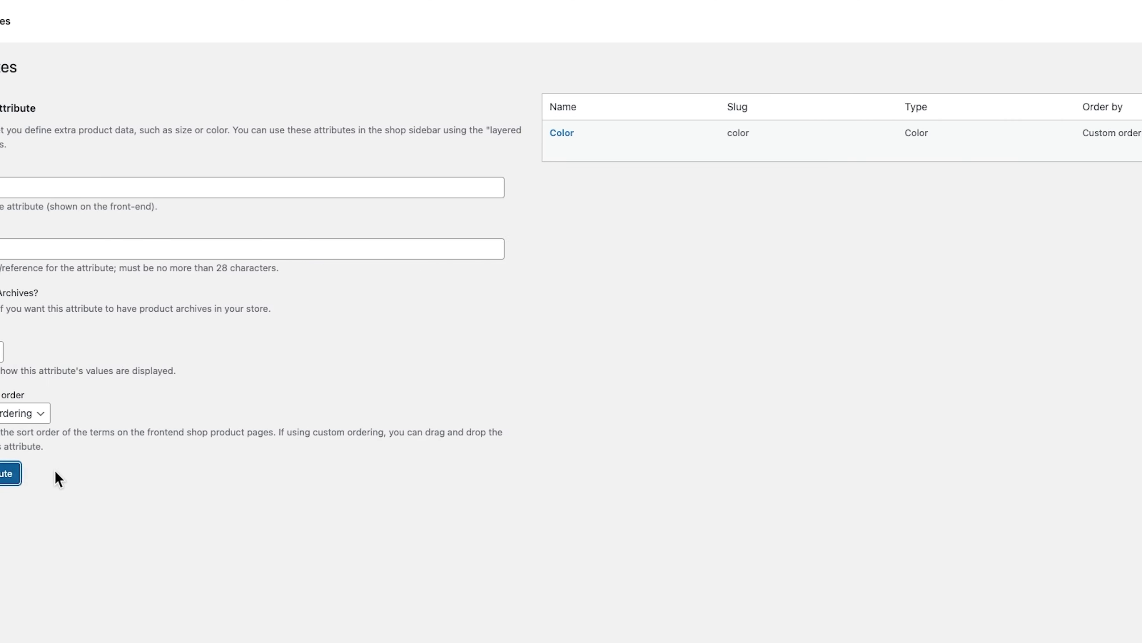
{"action": "left_click", "coordinate": [1081, 202]}
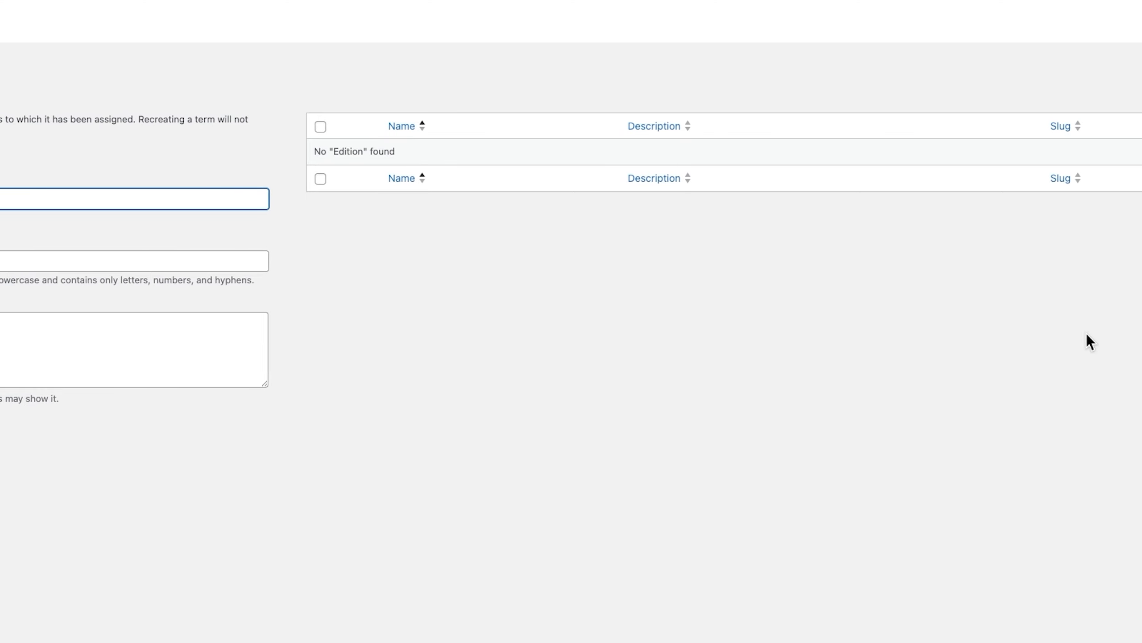
{"action": "type", "text": "C"}
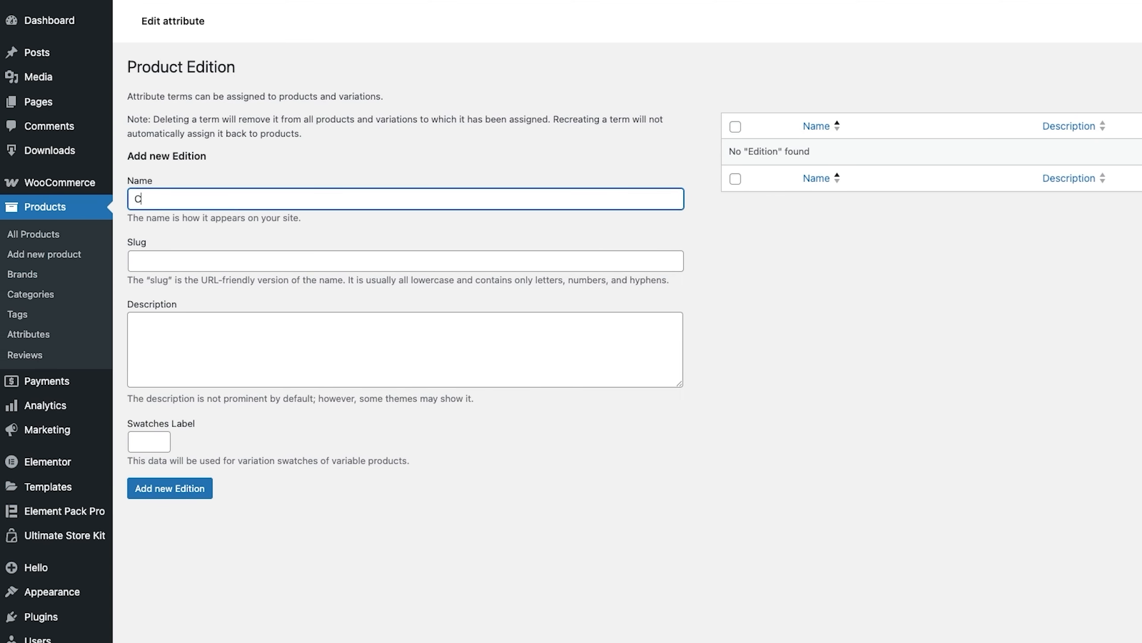
{"action": "type", "text": "omfort"}
{"action": "left_click", "coordinate": [196, 487]}
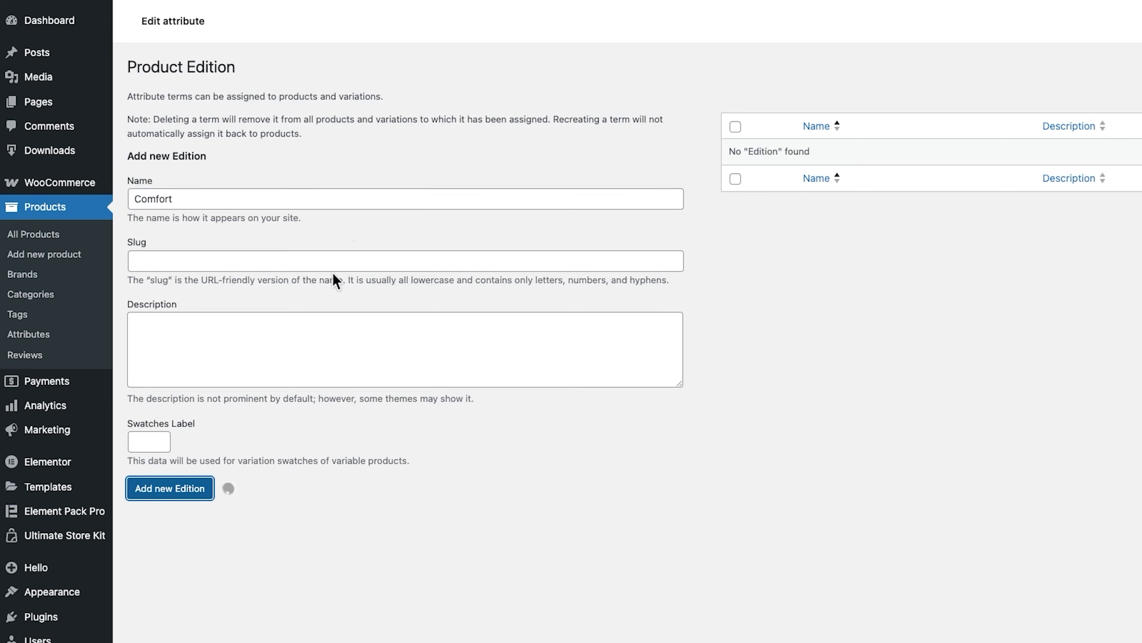
Step: Add the terms Grip, Speed and Waterproof to the Edition attribute
{"action": "left_click", "coordinate": [314, 246]}
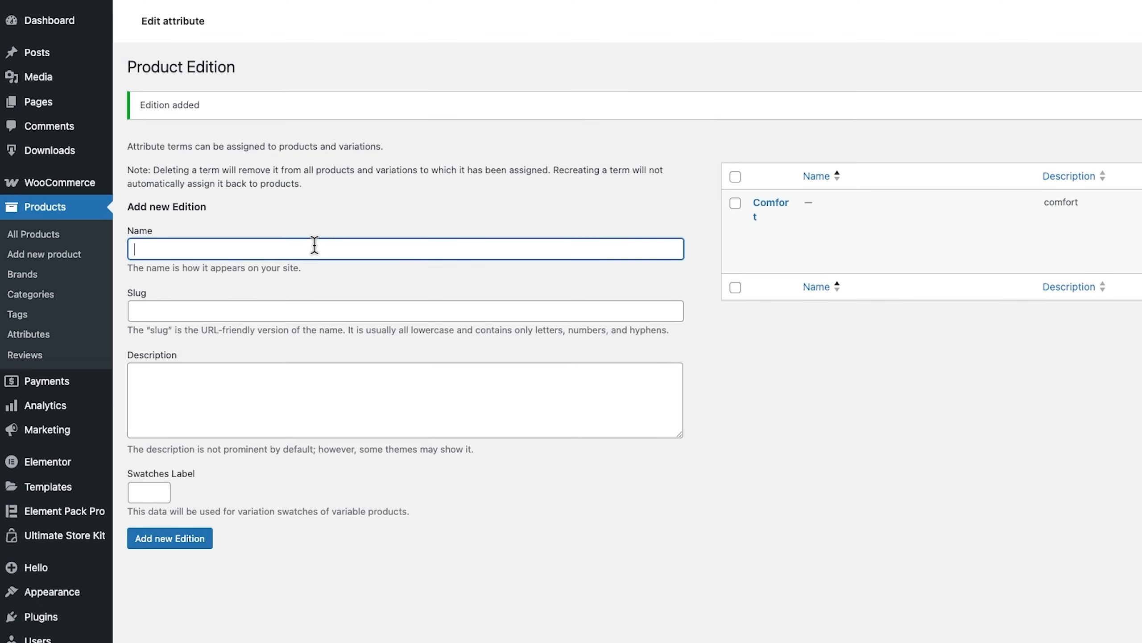
{"action": "type", "text": "Grip"}
{"action": "left_click", "coordinate": [170, 543]}
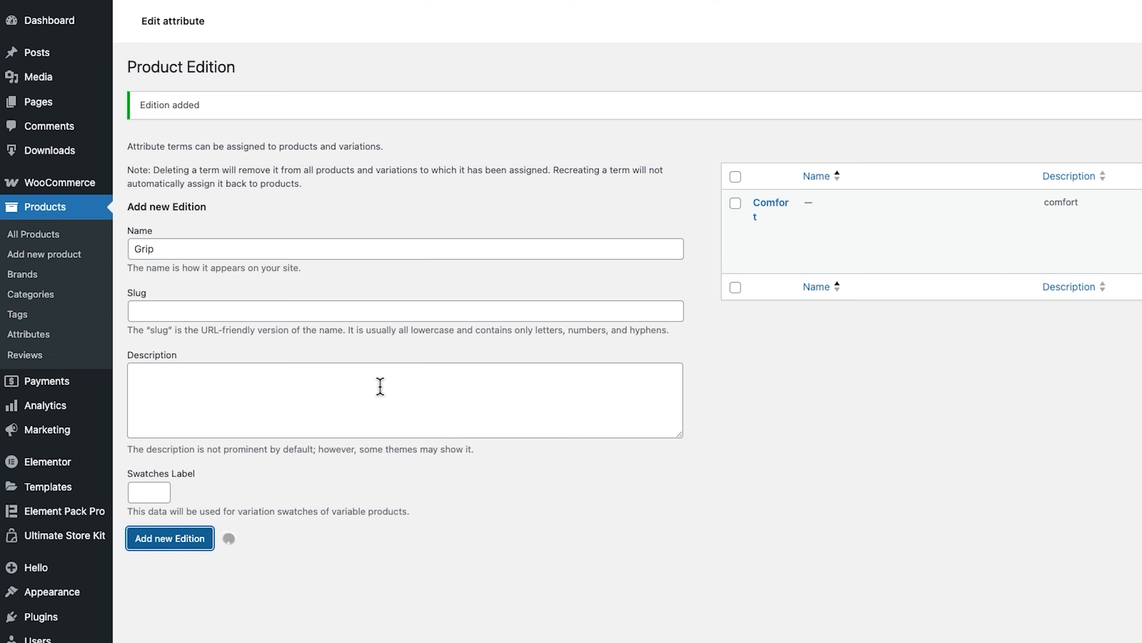
{"action": "left_click", "coordinate": [385, 251]}
{"action": "type", "text": "Speed"}
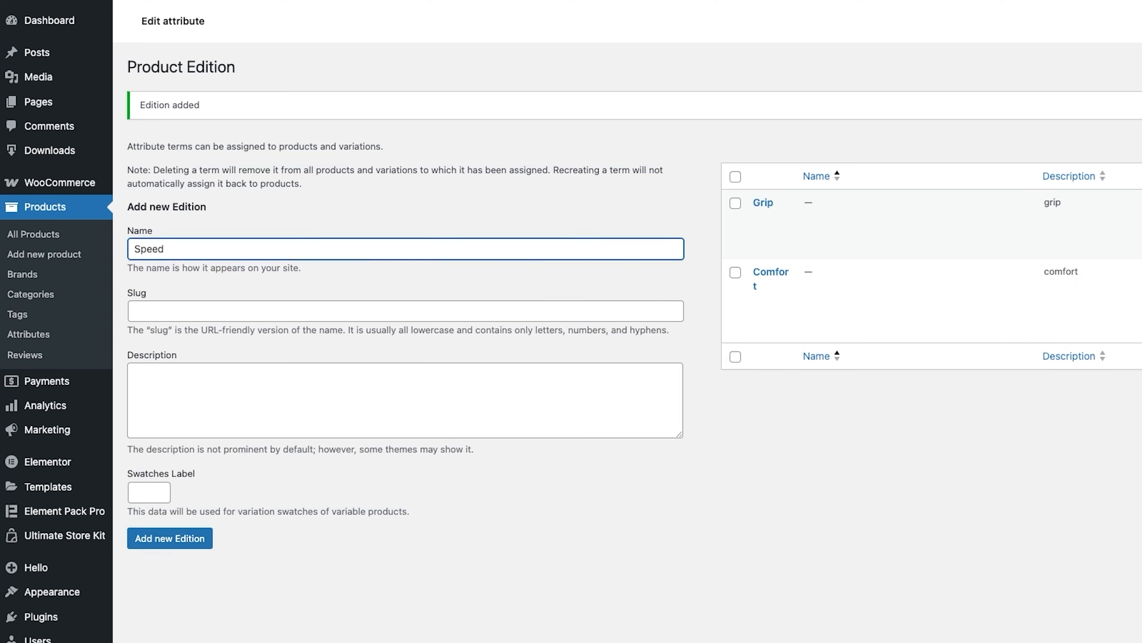
{"action": "left_click", "coordinate": [194, 538]}
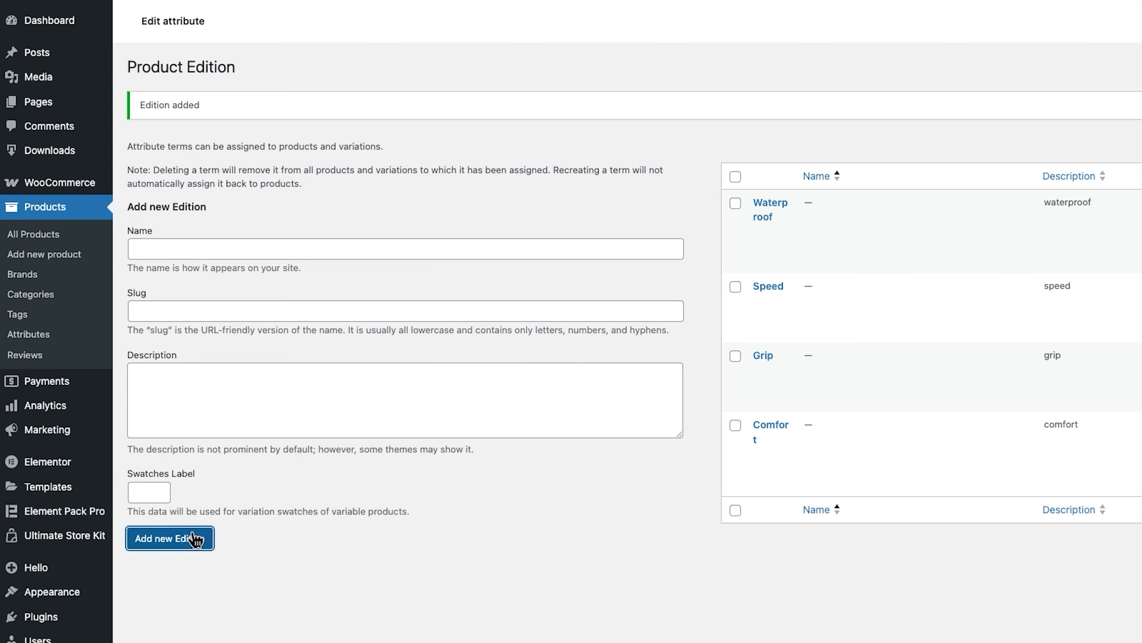
Step: Create a product attribute named Size with slug size, type Button and custom ordering
{"action": "left_click", "coordinate": [54, 334]}
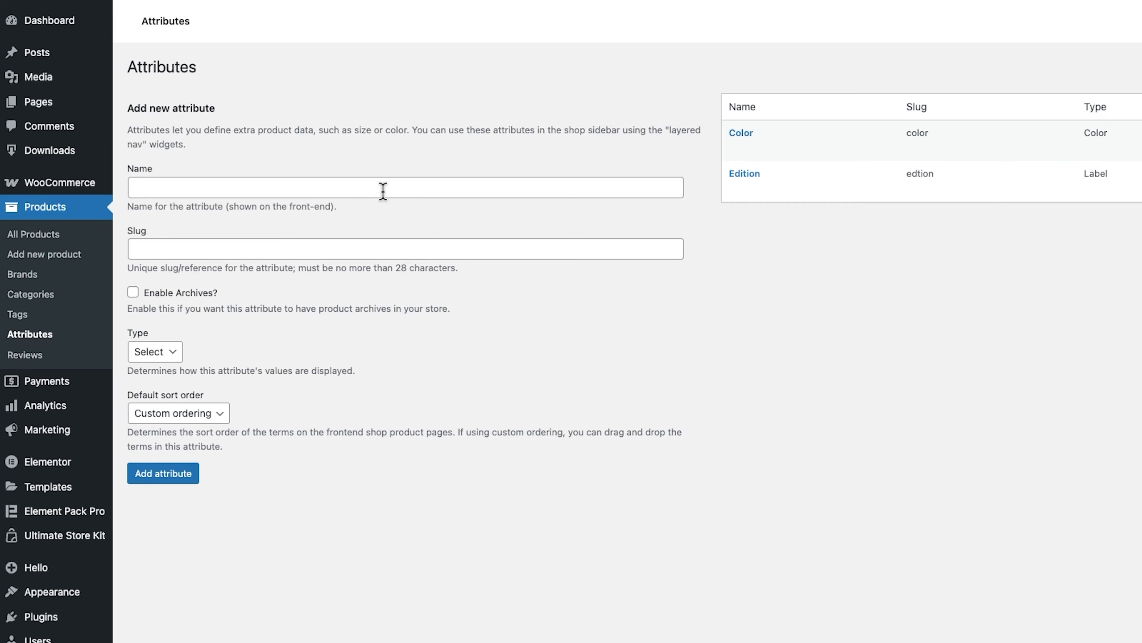
{"action": "left_click", "coordinate": [383, 191]}
{"action": "type", "text": "Size"}
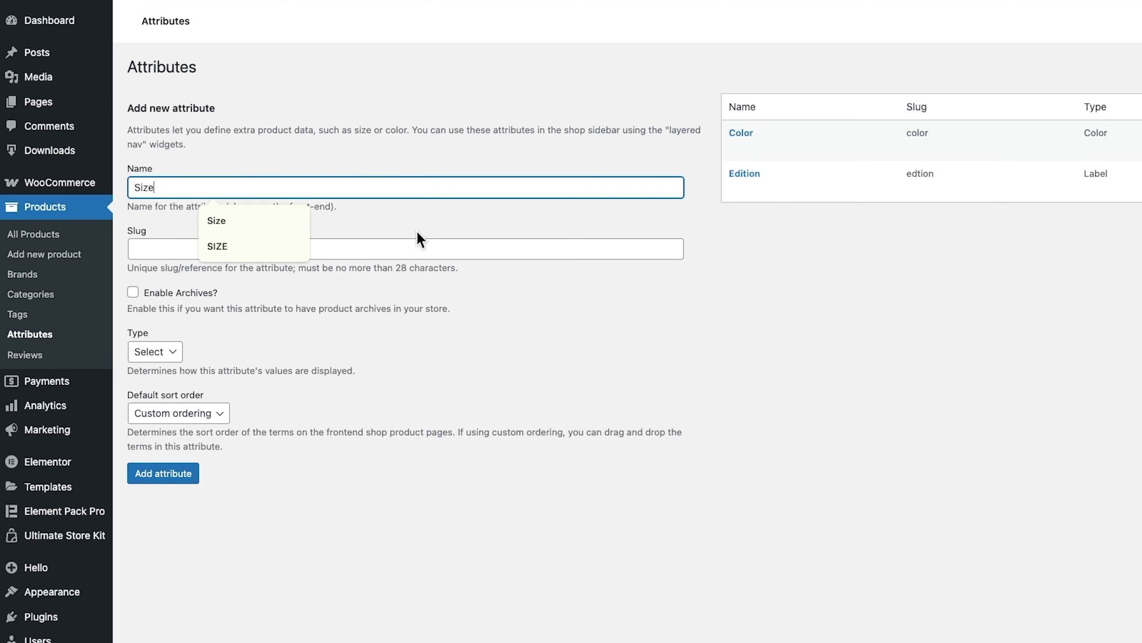
{"action": "left_click", "coordinate": [404, 249]}
{"action": "type", "text": "size"}
{"action": "left_click", "coordinate": [254, 367]}
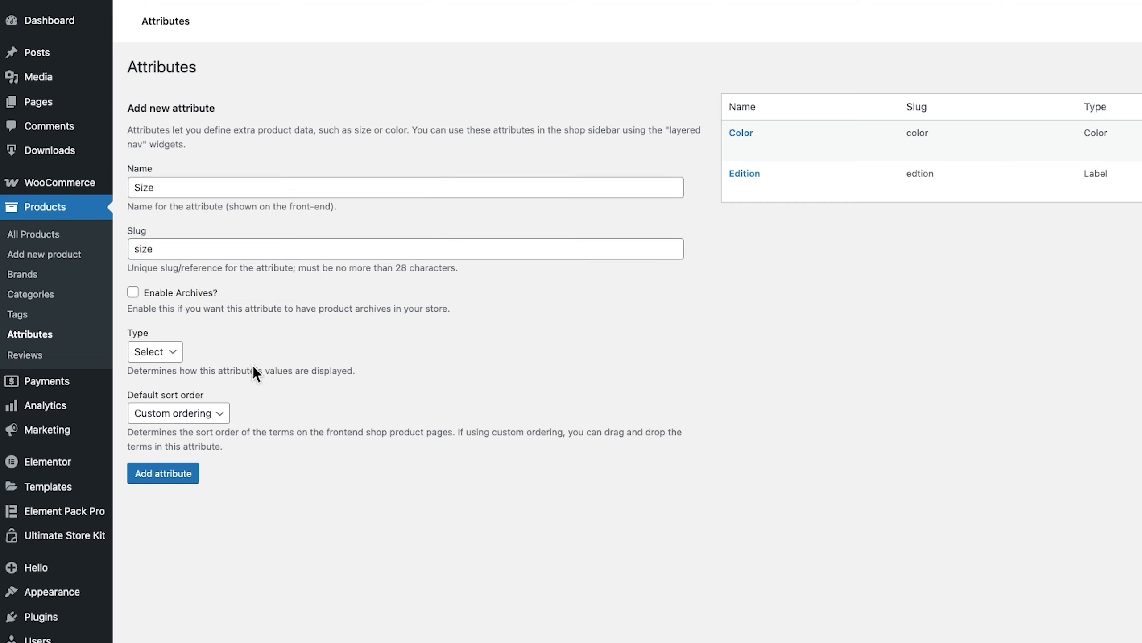
{"action": "left_click", "coordinate": [152, 356]}
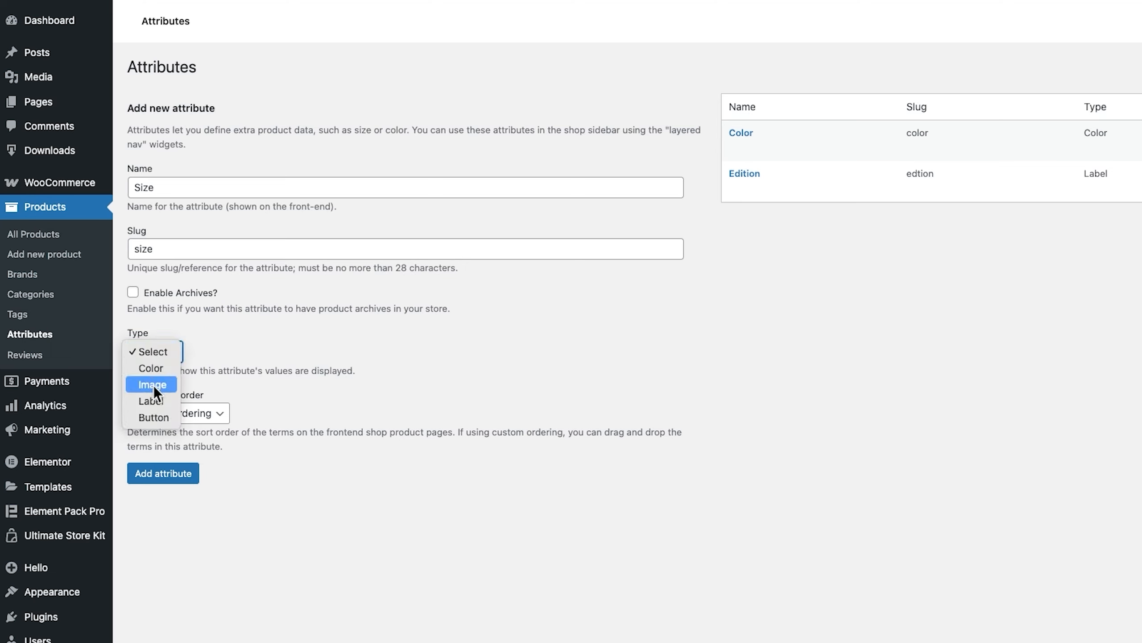
{"action": "left_click", "coordinate": [153, 417]}
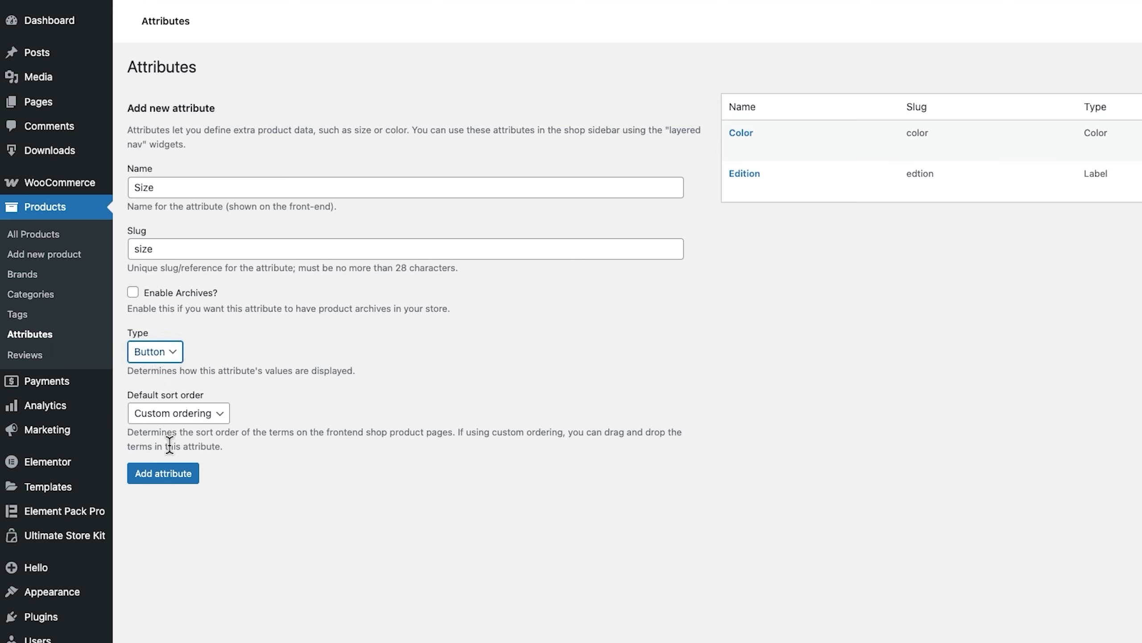
{"action": "left_click", "coordinate": [184, 477]}
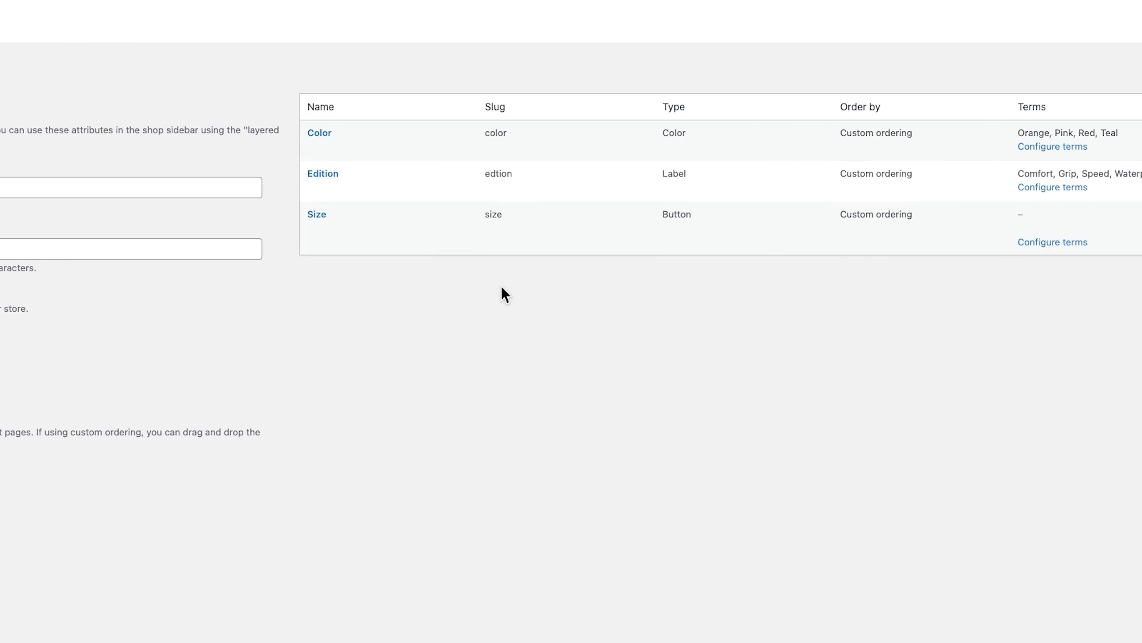
Step: Add the terms US 07, US 08, US 09 and US 10 to the Size attribute, and return to the attributes list
{"action": "left_click", "coordinate": [1036, 243]}
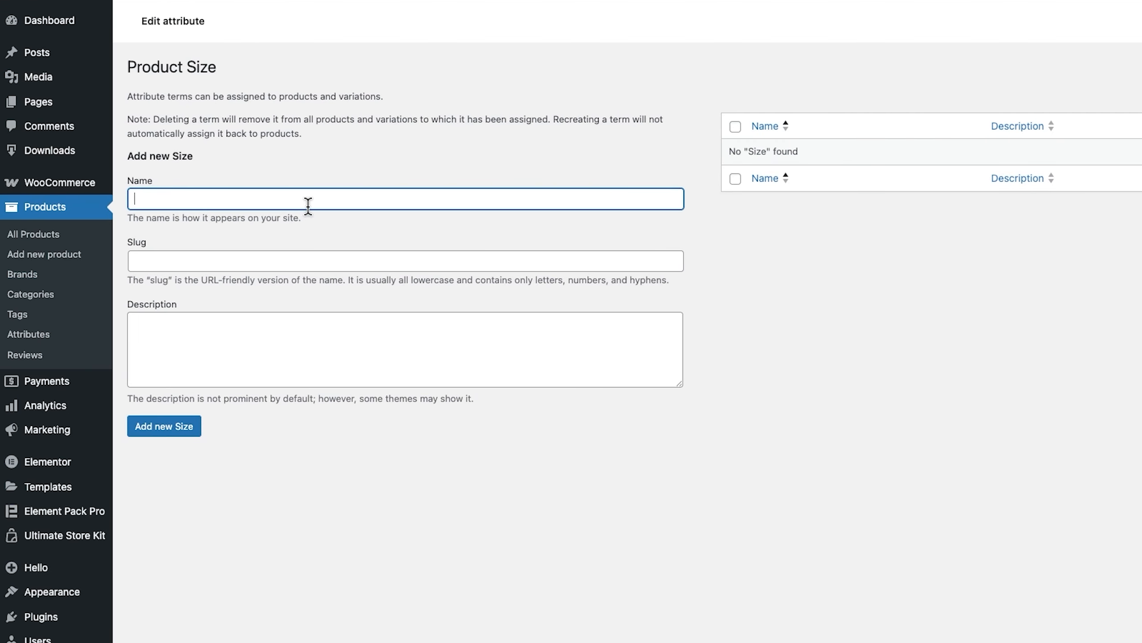
{"action": "type", "text": "US 07"}
{"action": "left_click", "coordinate": [197, 431]}
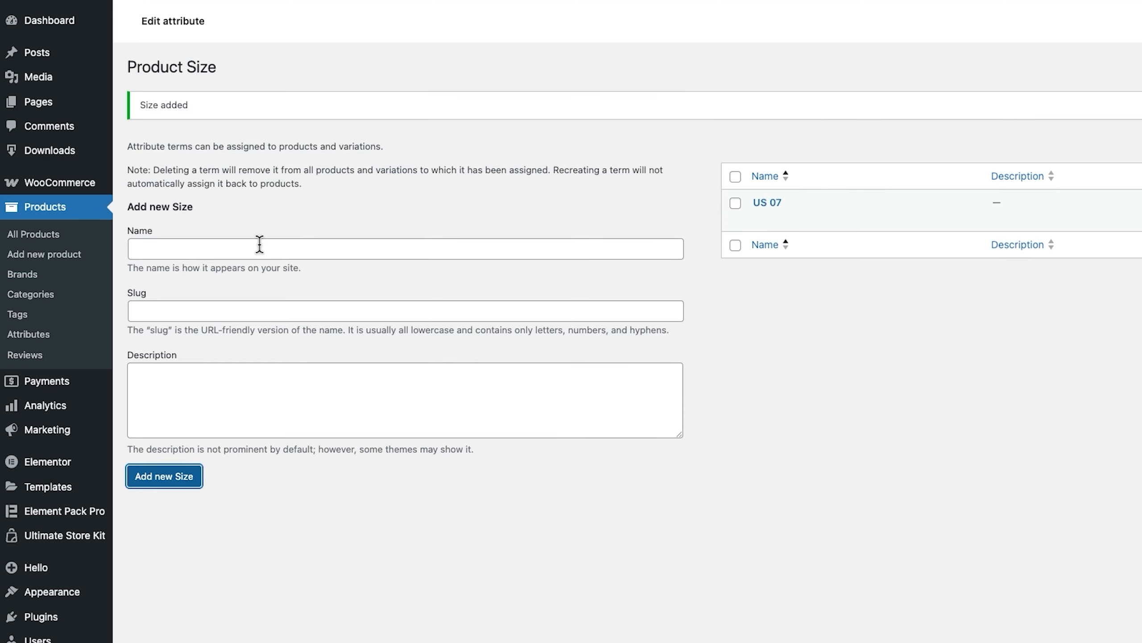
{"action": "left_click", "coordinate": [250, 251]}
{"action": "type", "text": "US"}
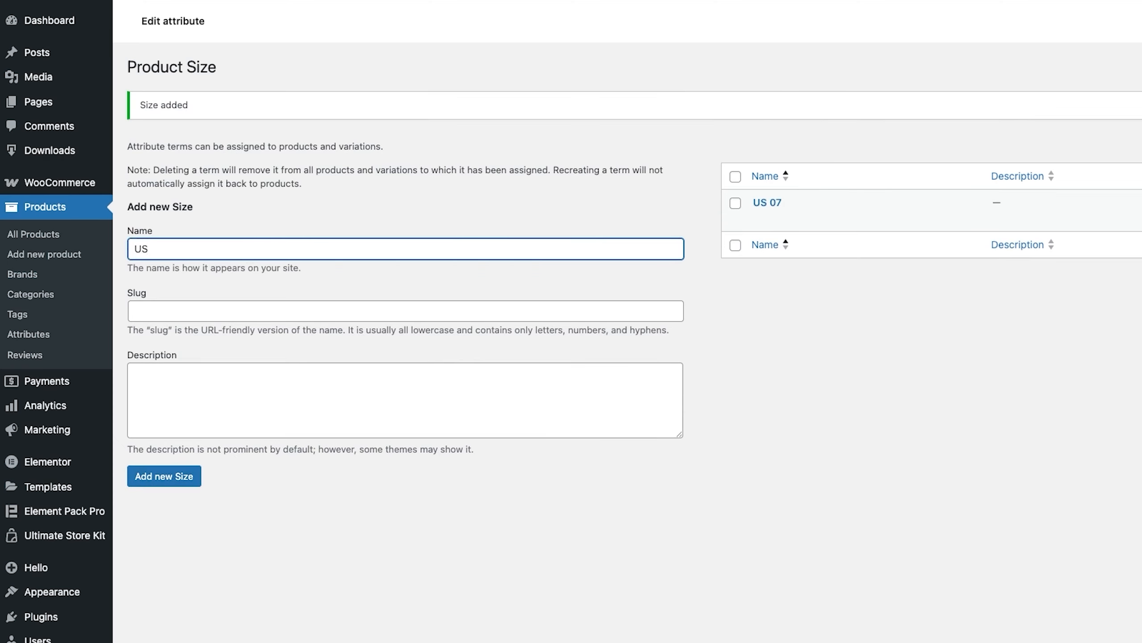
{"action": "type", "text": " 08"}
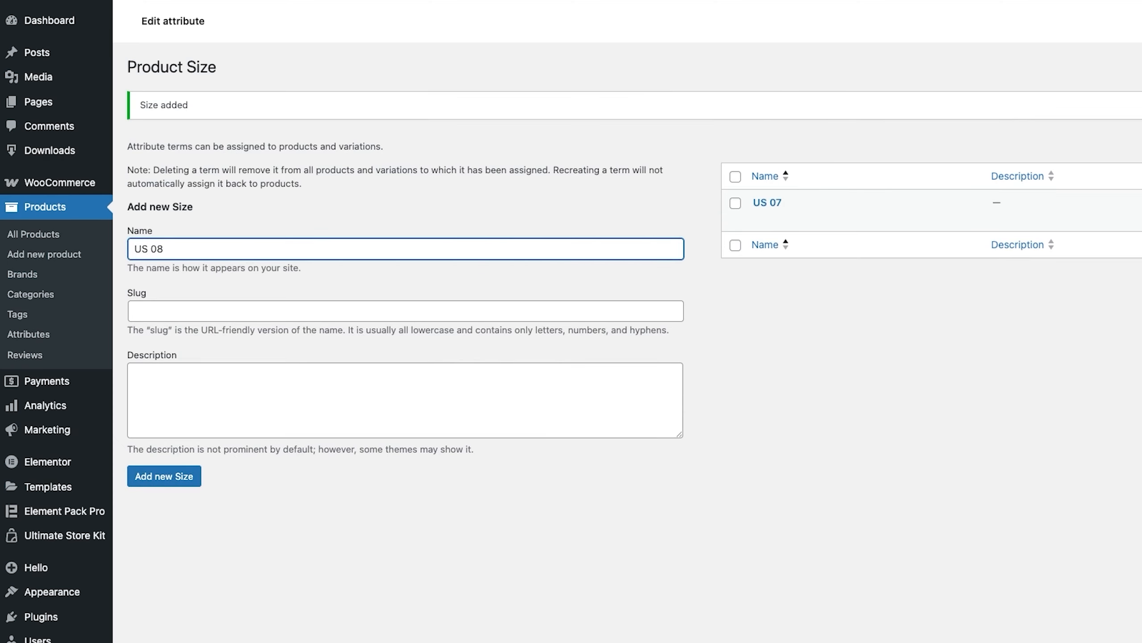
{"action": "left_click", "coordinate": [167, 480]}
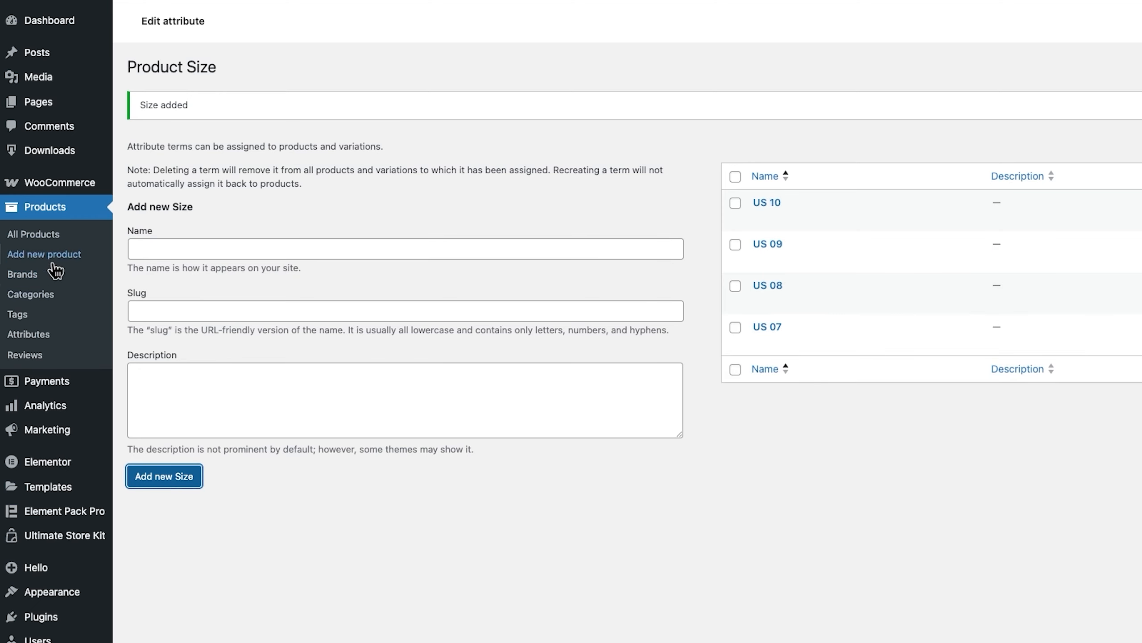
{"action": "left_click", "coordinate": [45, 335]}
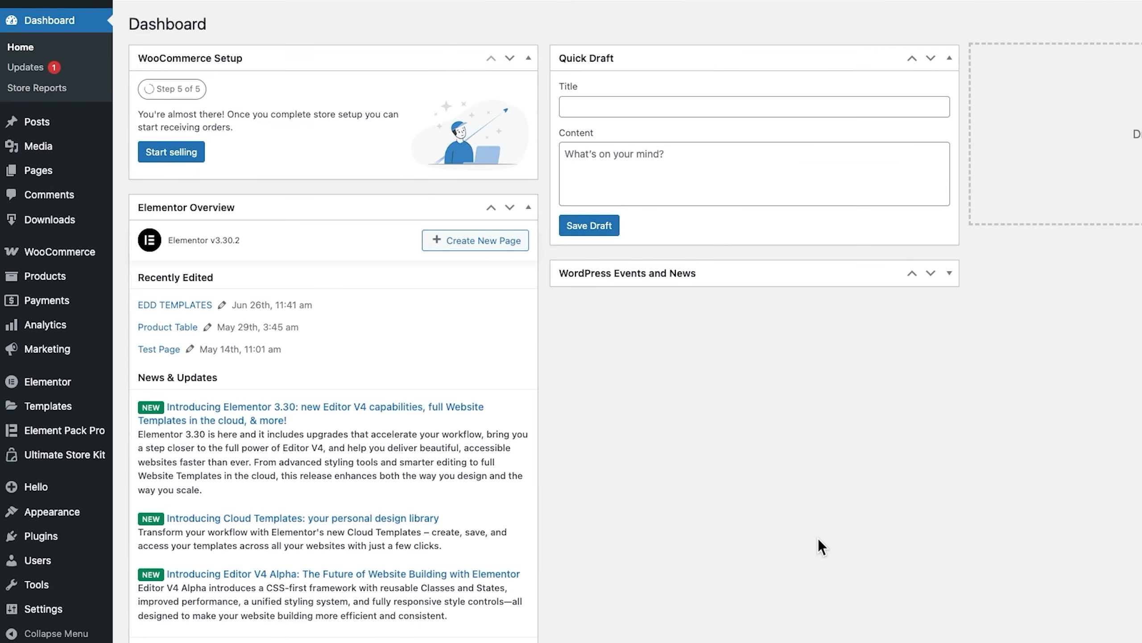
Step: Start a new product and name it Strioex Velocity Runner
{"action": "mouse_move", "coordinate": [20, 281]}
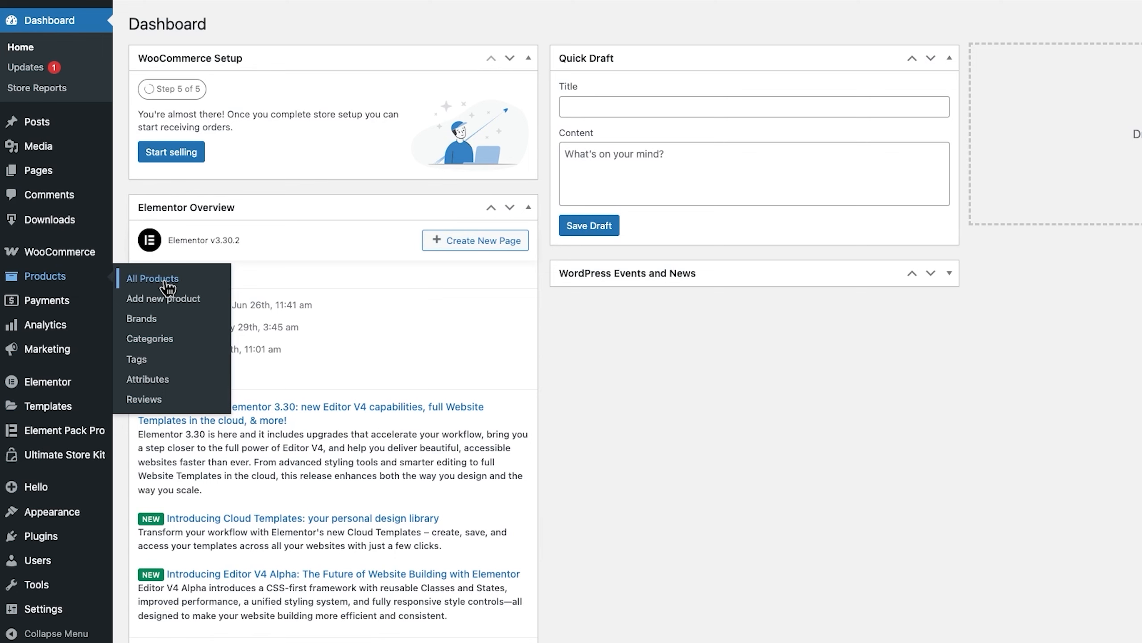
{"action": "left_click", "coordinate": [170, 299]}
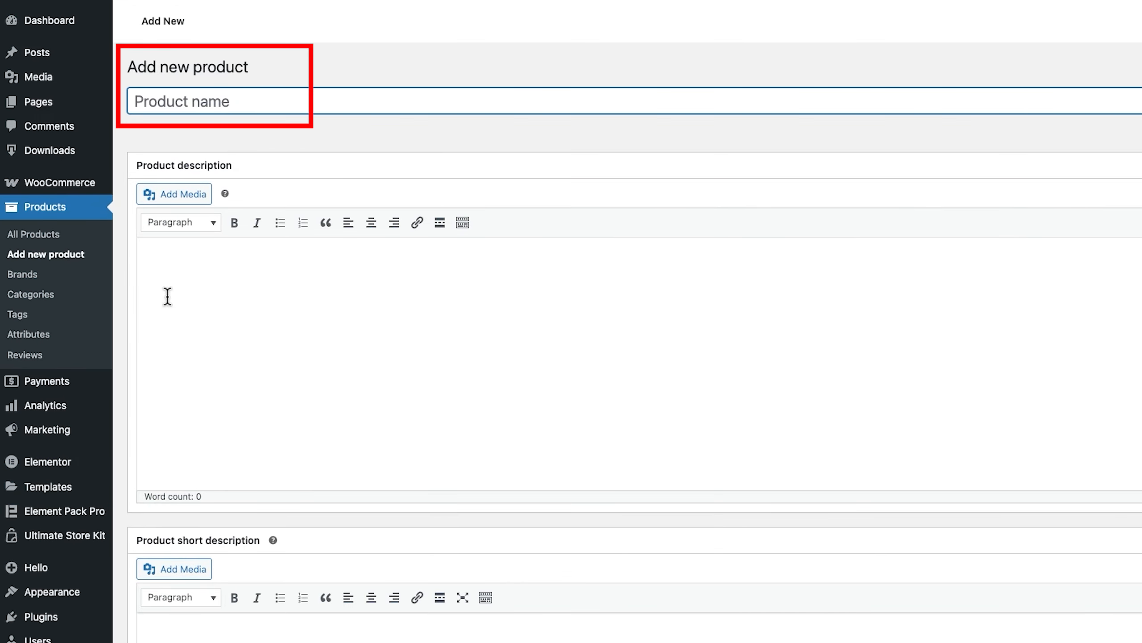
{"action": "type", "text": "Strioex Velocity Runner"}
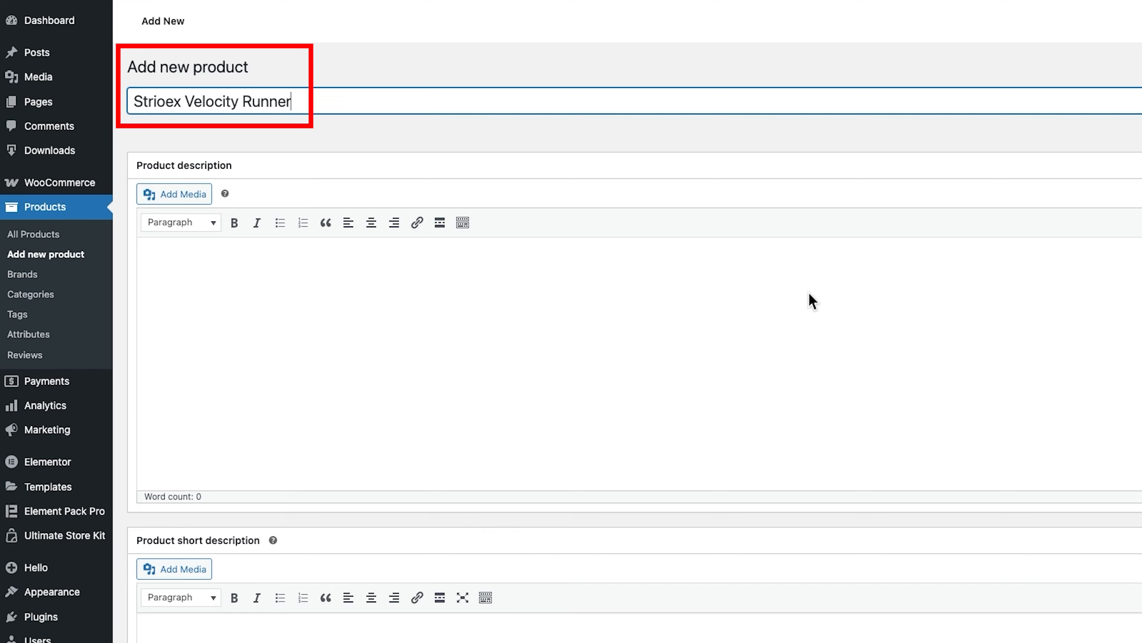
Step: Paste the prepared texts into the product's full description and its short description
{"action": "left_click", "coordinate": [805, 292]}
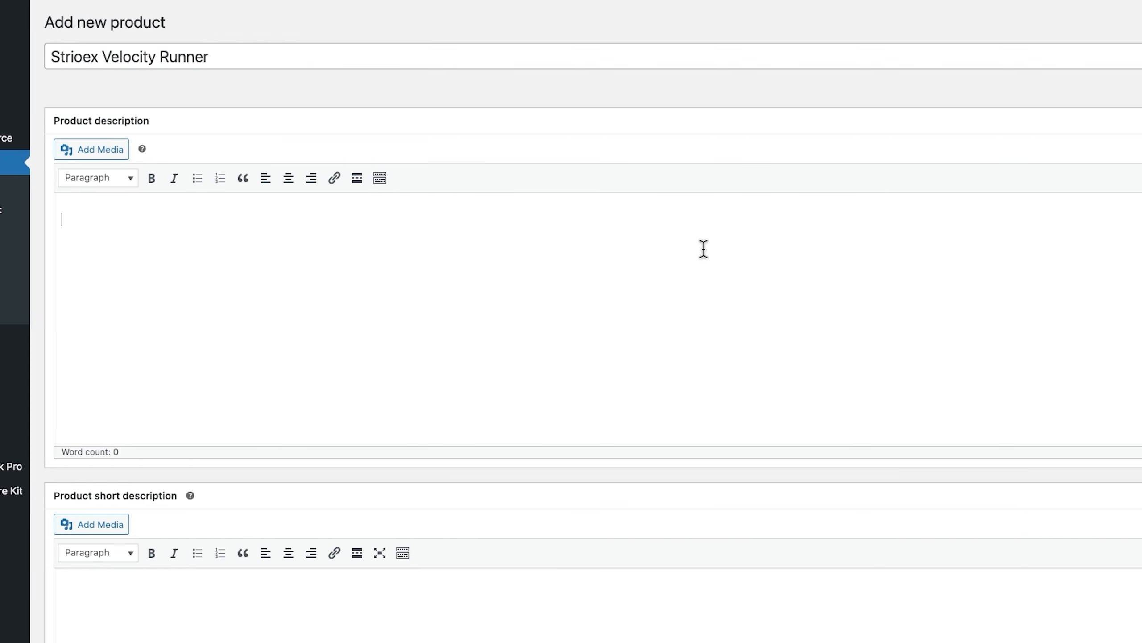
{"action": "key", "text": "ctrl+v"}
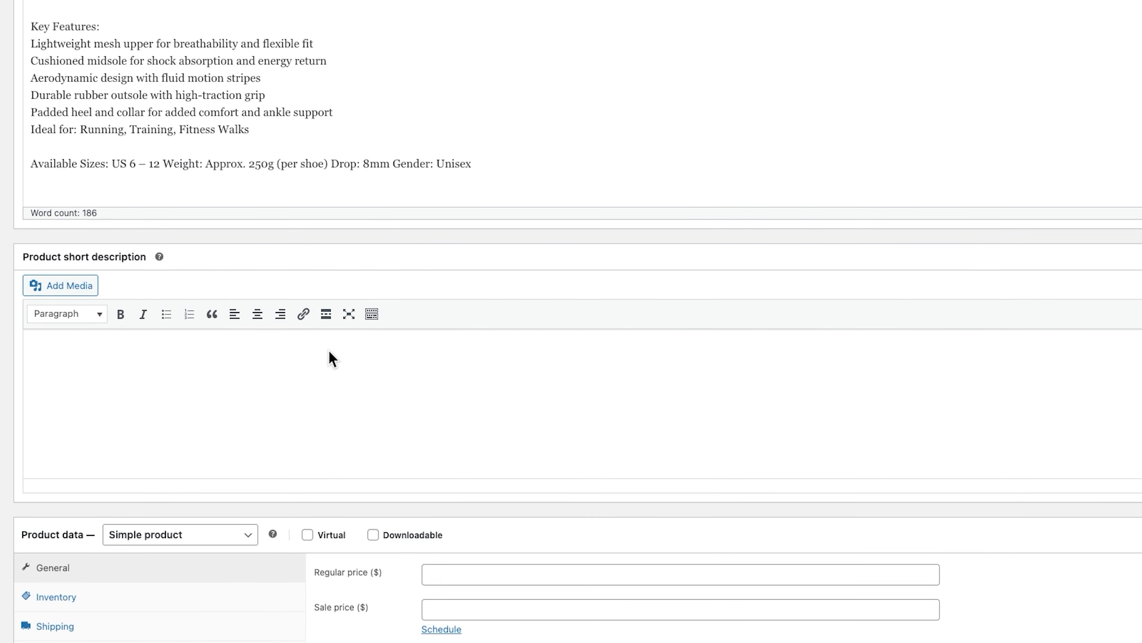
{"action": "left_click", "coordinate": [205, 355]}
{"action": "key", "text": "ctrl+v"}
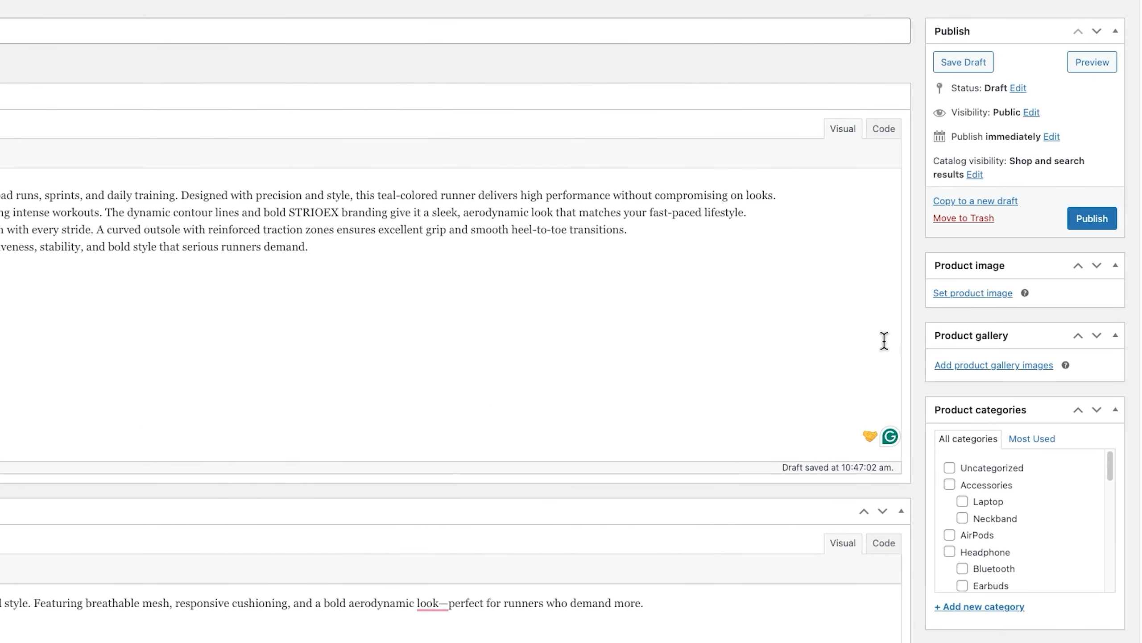
Step: Set the orange shoe picture shoe-13.png from the media library as the product image
{"action": "left_click", "coordinate": [976, 296]}
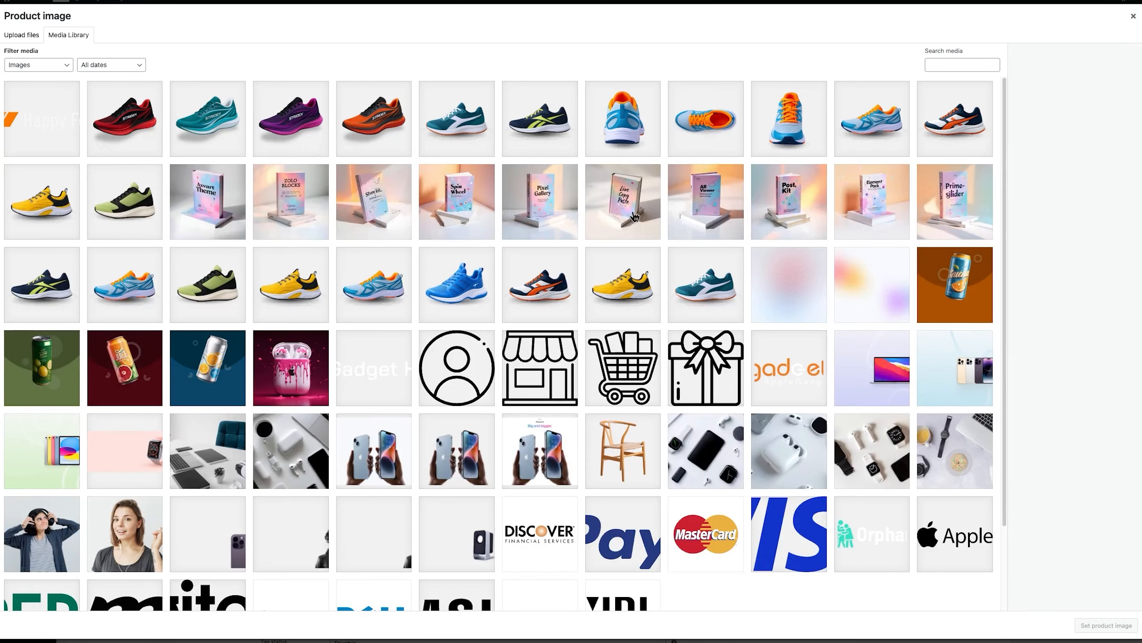
{"action": "left_click", "coordinate": [385, 162]}
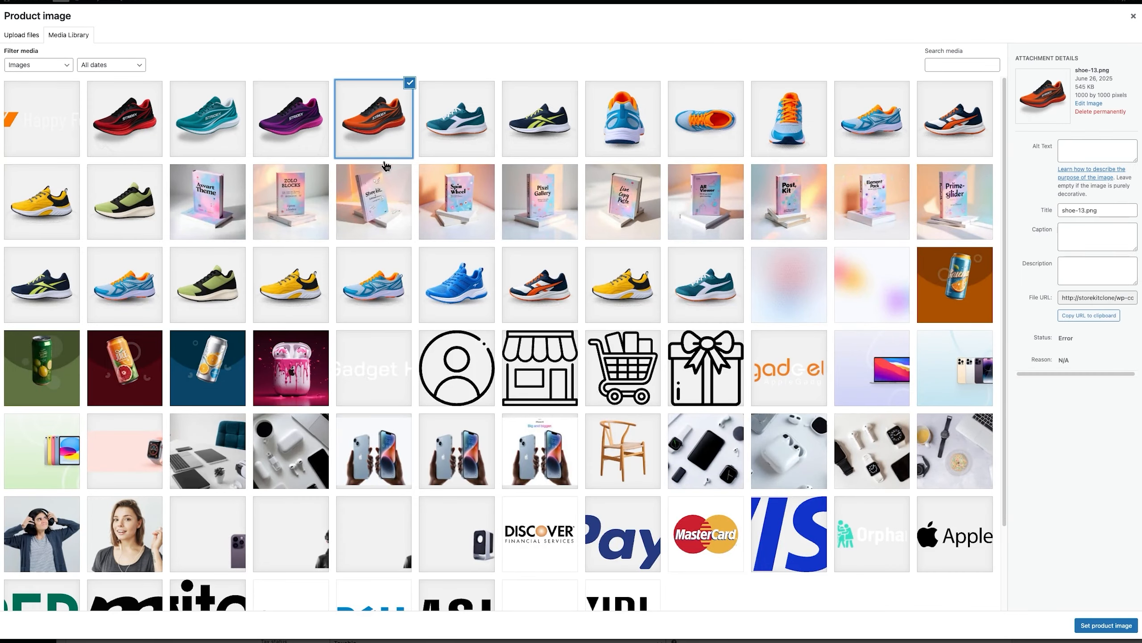
{"action": "left_click", "coordinate": [1102, 625]}
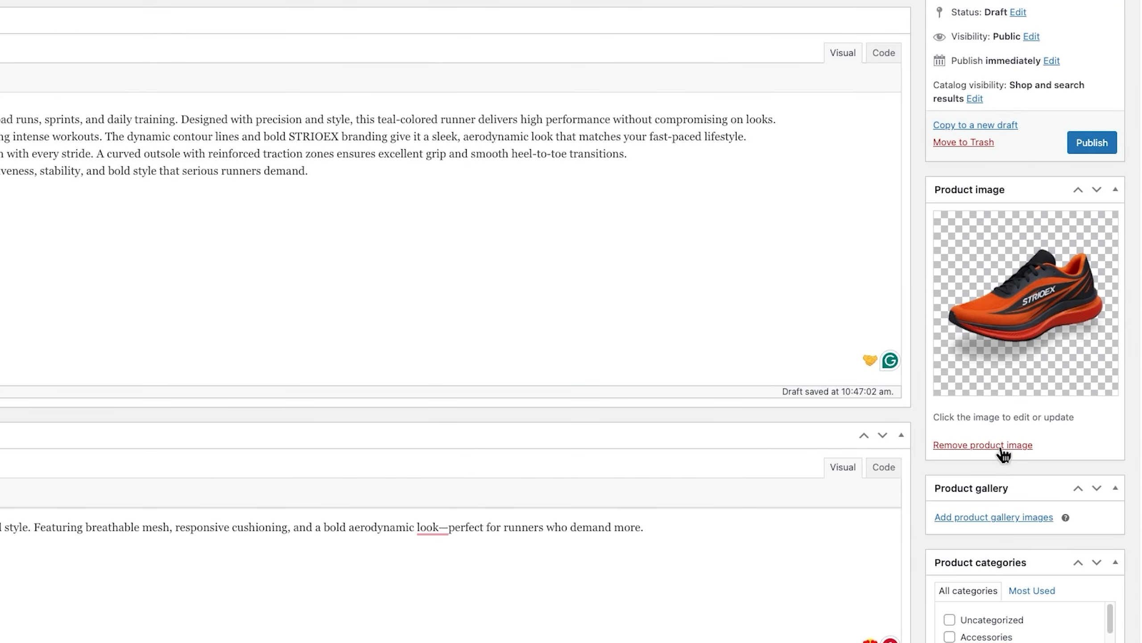
Step: Add the red shoe-15.png, the teal STRIOEX shoe and the purple shoe-14.png to the product gallery
{"action": "left_click", "coordinate": [985, 520]}
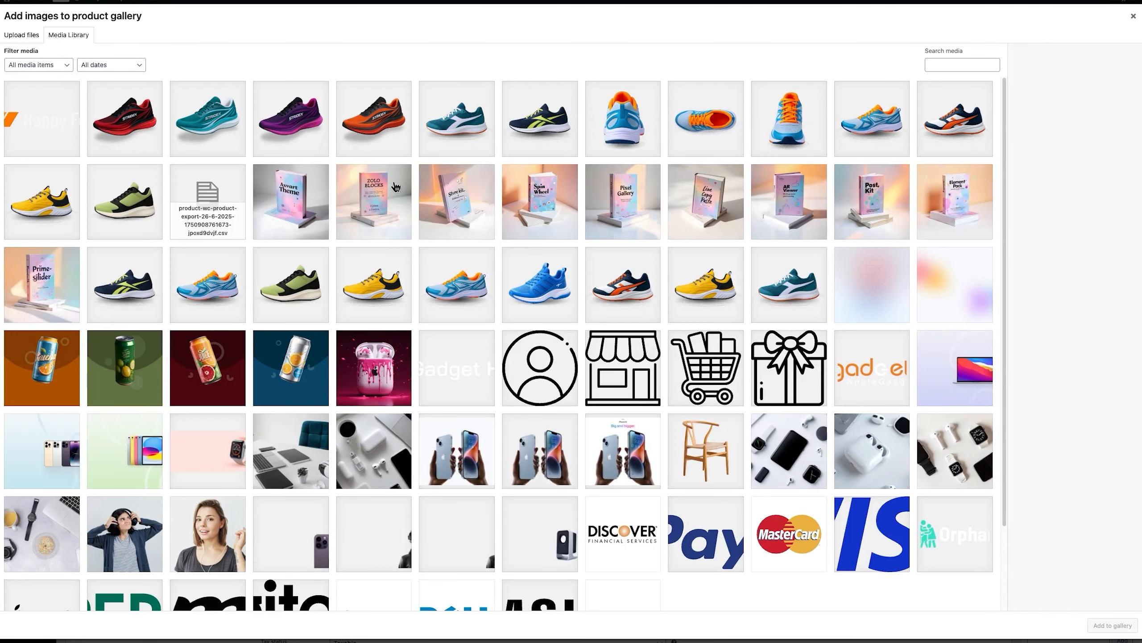
{"action": "left_click", "coordinate": [125, 119]}
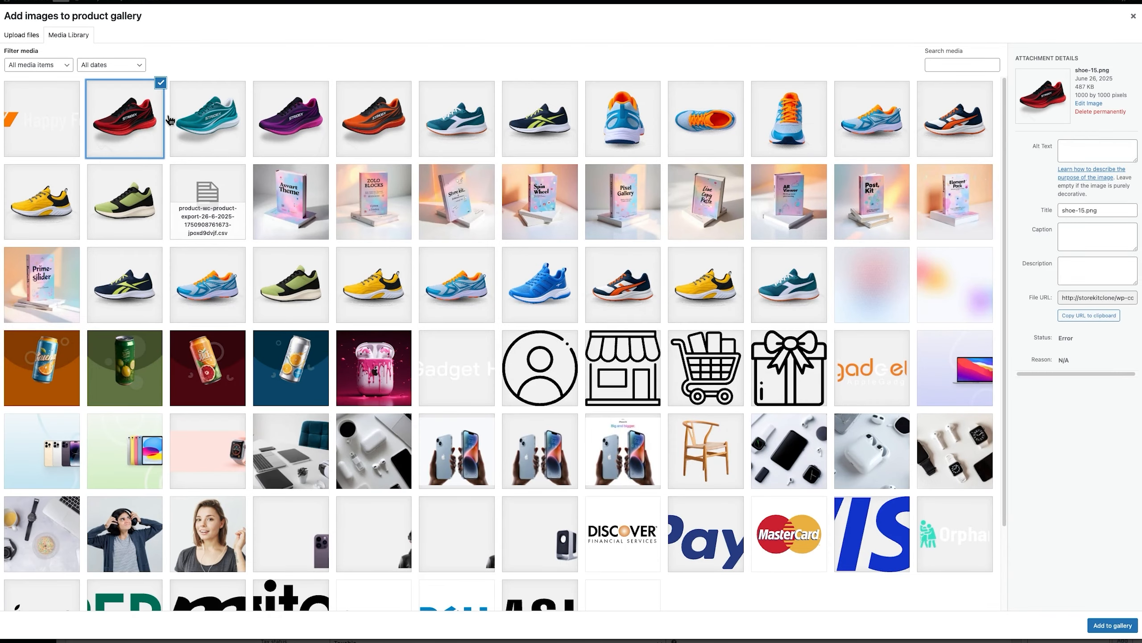
{"action": "left_click", "coordinate": [1115, 625]}
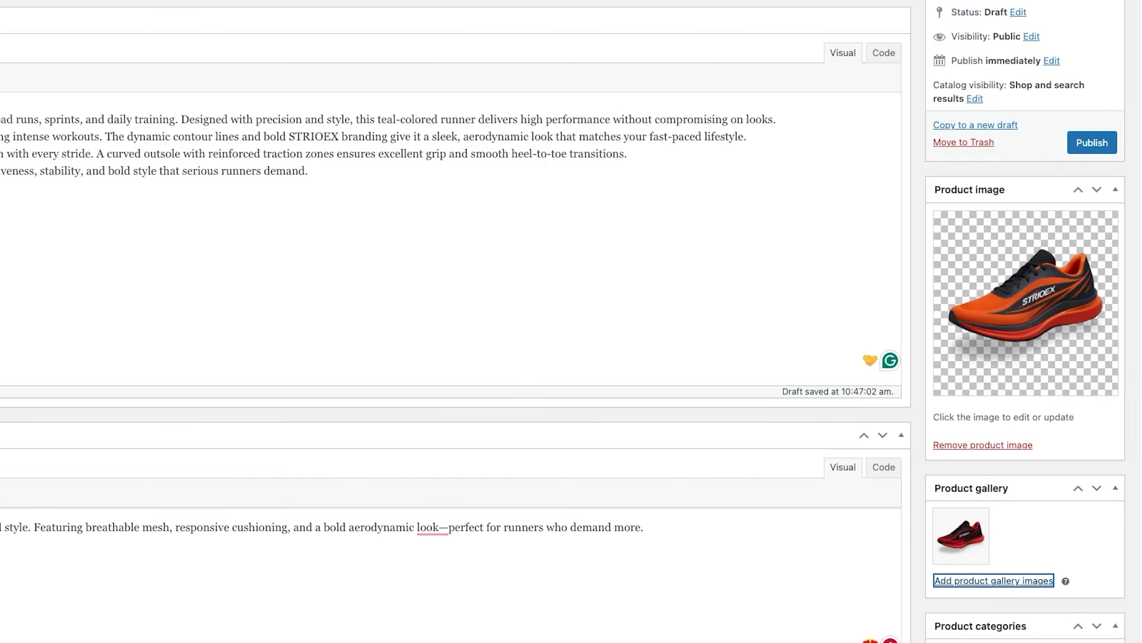
{"action": "left_click", "coordinate": [985, 580]}
{"action": "left_click", "coordinate": [193, 131]}
{"action": "left_click", "coordinate": [1112, 625]}
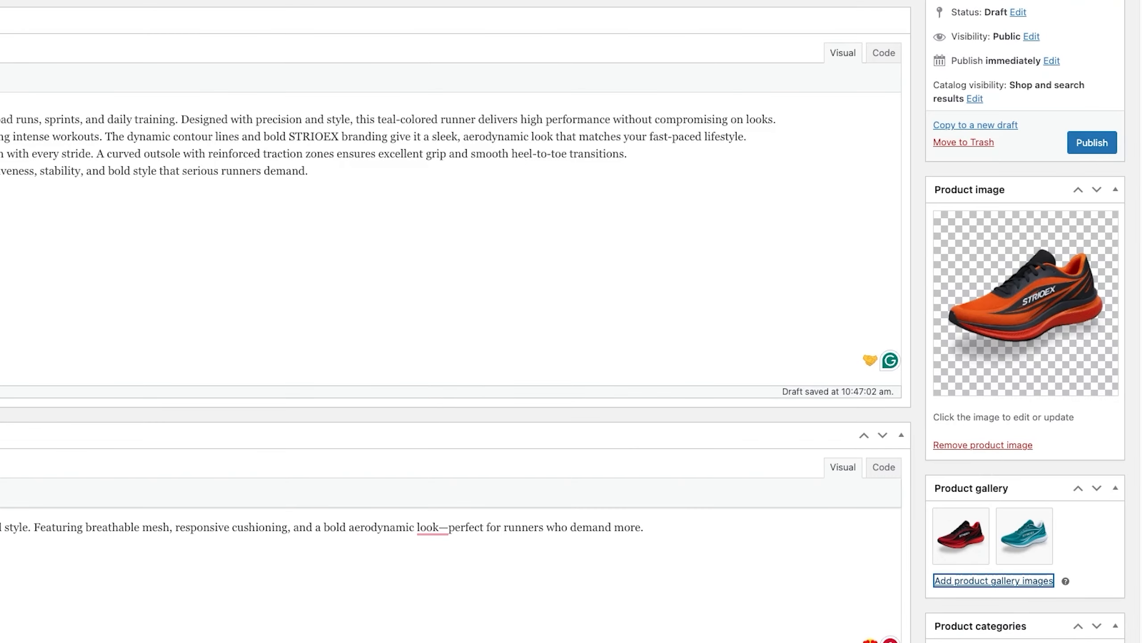
{"action": "left_click", "coordinate": [1030, 580]}
{"action": "left_click", "coordinate": [291, 119]}
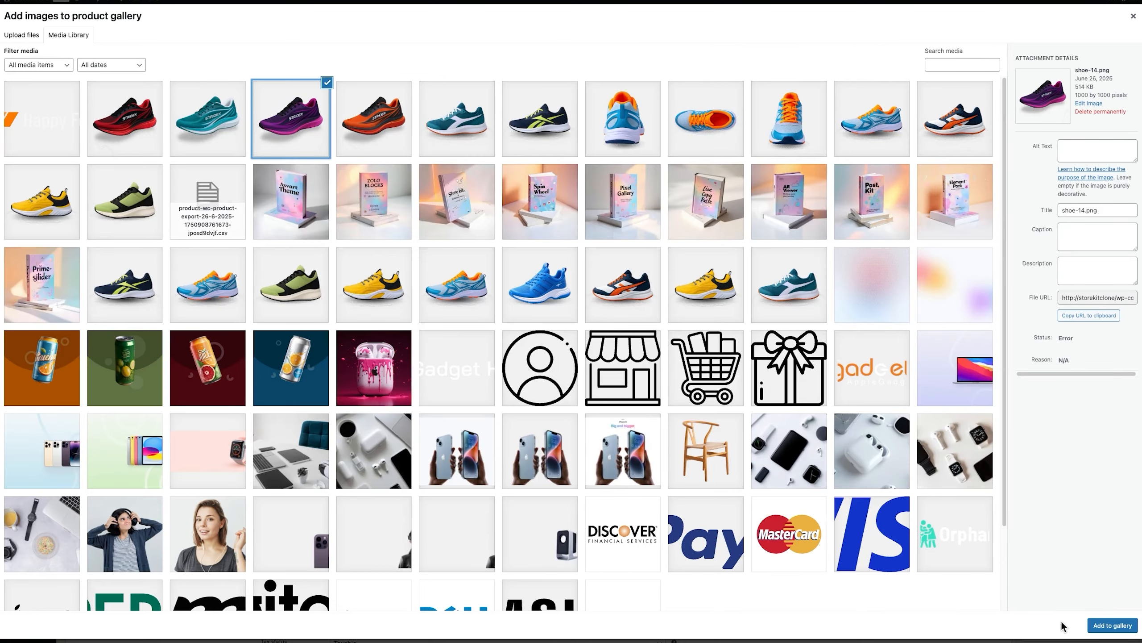
{"action": "left_click", "coordinate": [1110, 626]}
Step: Assign the product to the Running Shoes category
{"action": "scroll", "coordinate": [1040, 621], "scroll_direction": "down", "scroll_amount": 5}
{"action": "scroll", "coordinate": [1049, 495], "scroll_direction": "down", "scroll_amount": 5}
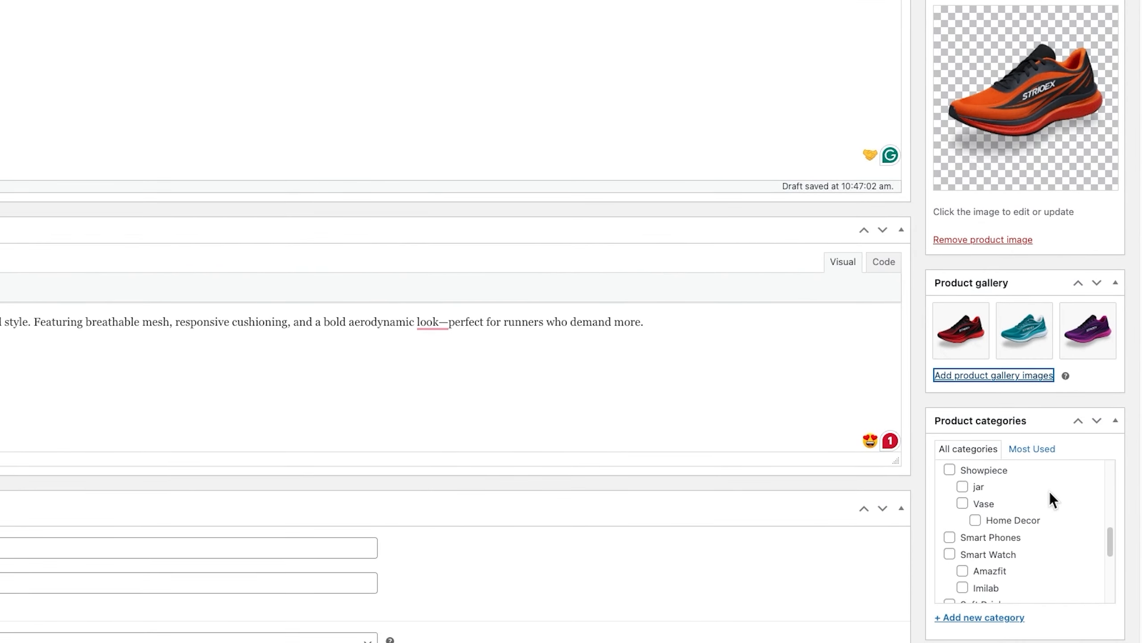
{"action": "scroll", "coordinate": [1050, 491], "scroll_direction": "up", "scroll_amount": 2}
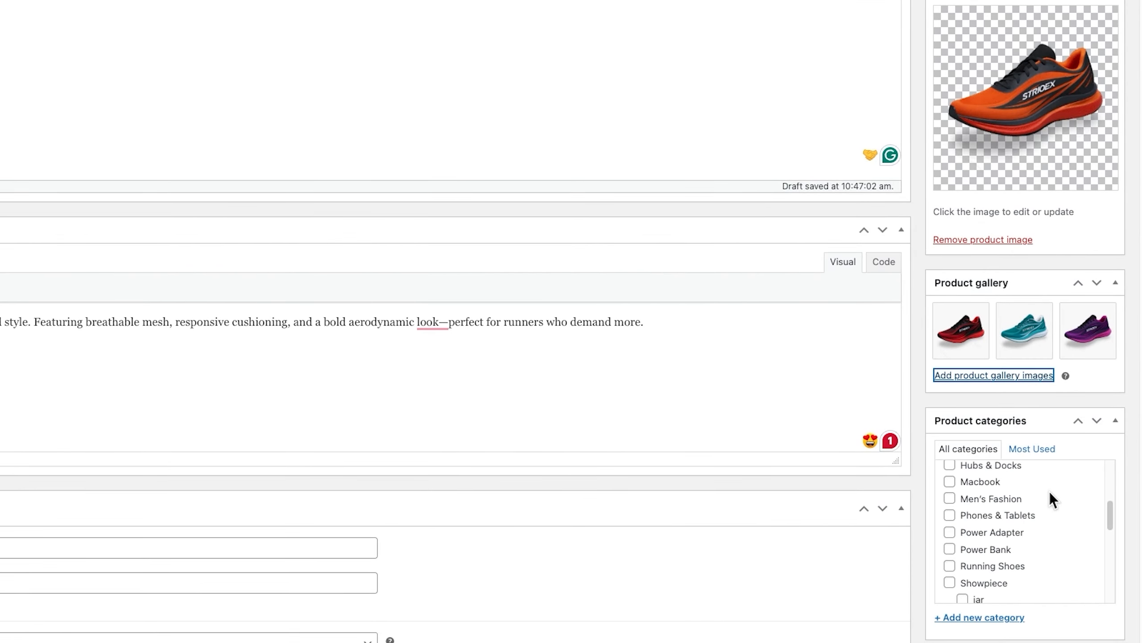
{"action": "left_click", "coordinate": [950, 566]}
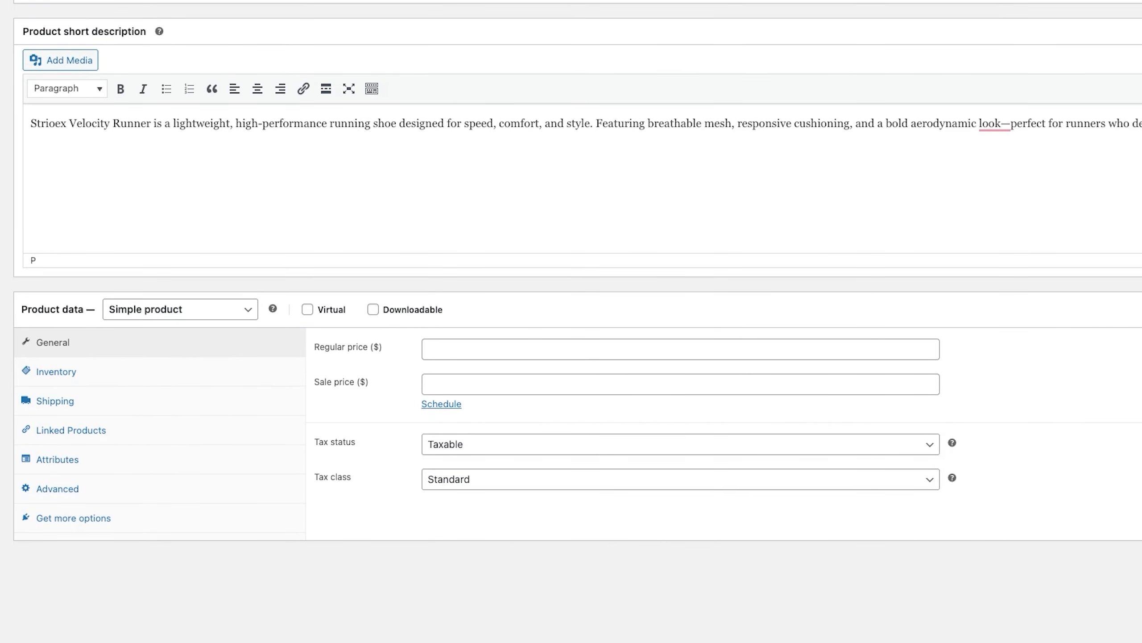
Step: Make it a Variable product and save the existing Color attribute on it with all values: Orange, Pink, Red and Teal
{"action": "left_click", "coordinate": [133, 316]}
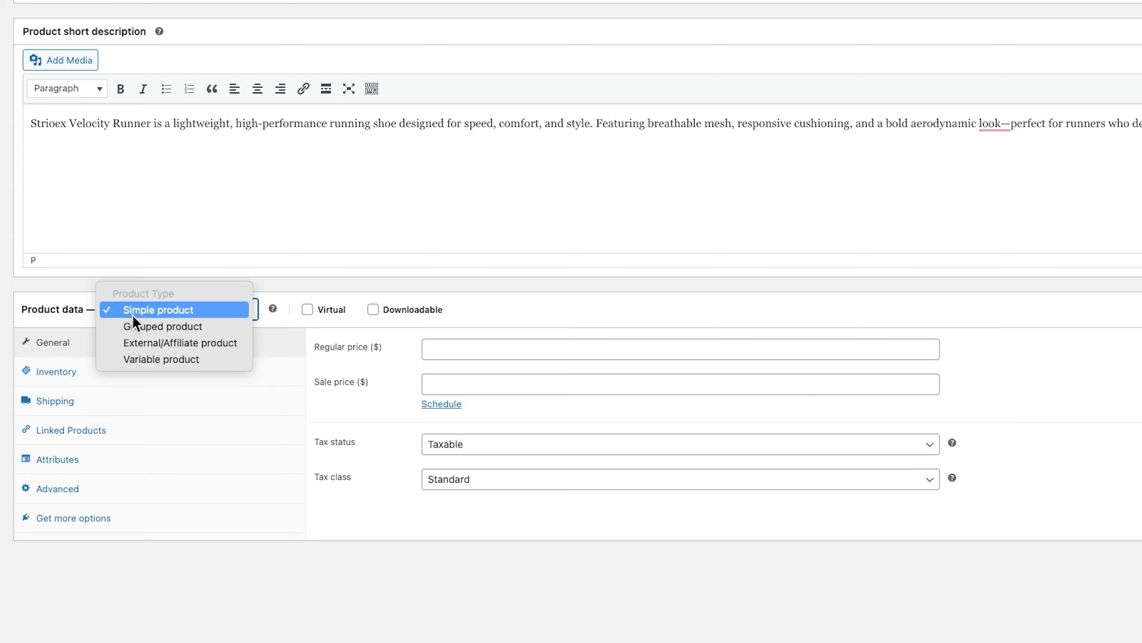
{"action": "left_click", "coordinate": [166, 359]}
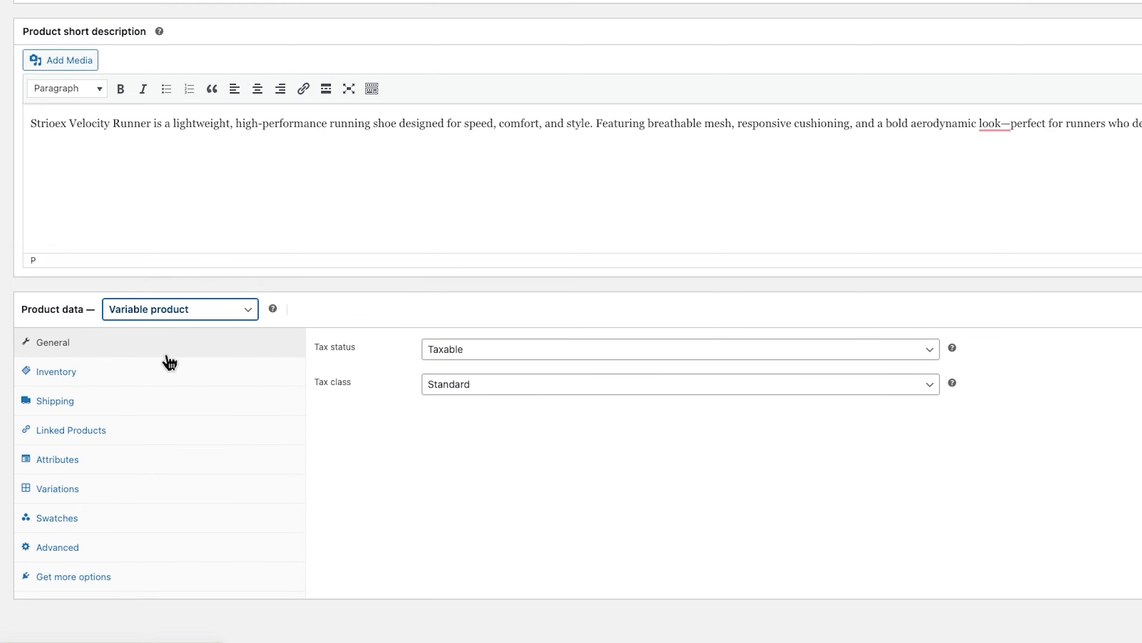
{"action": "left_click", "coordinate": [74, 467]}
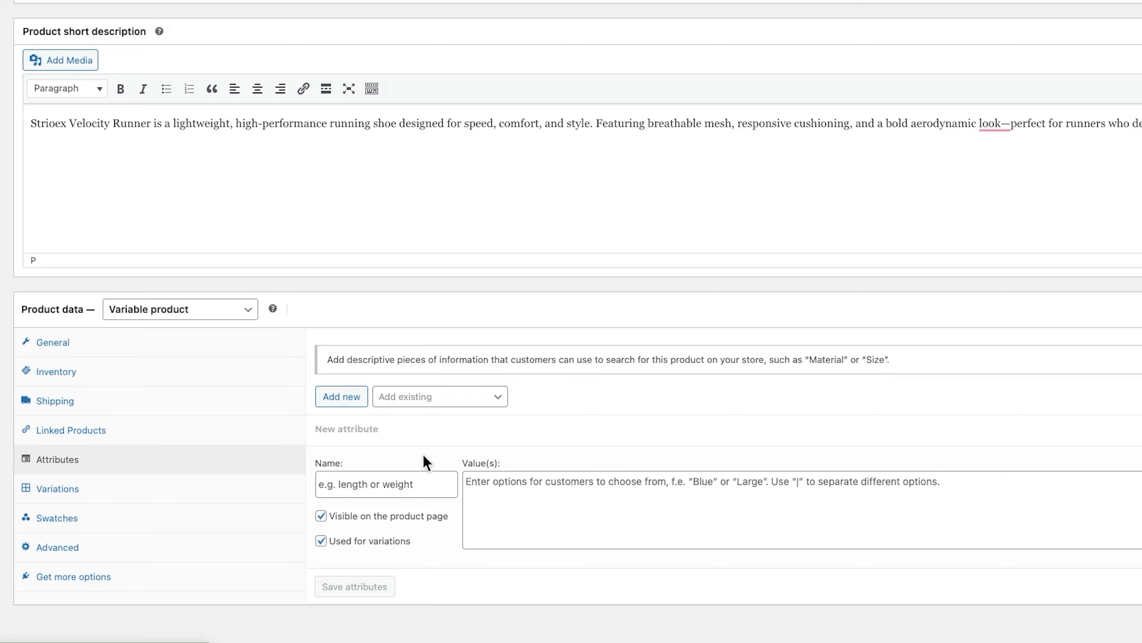
{"action": "scroll", "coordinate": [481, 414], "scroll_direction": "down", "scroll_amount": 1}
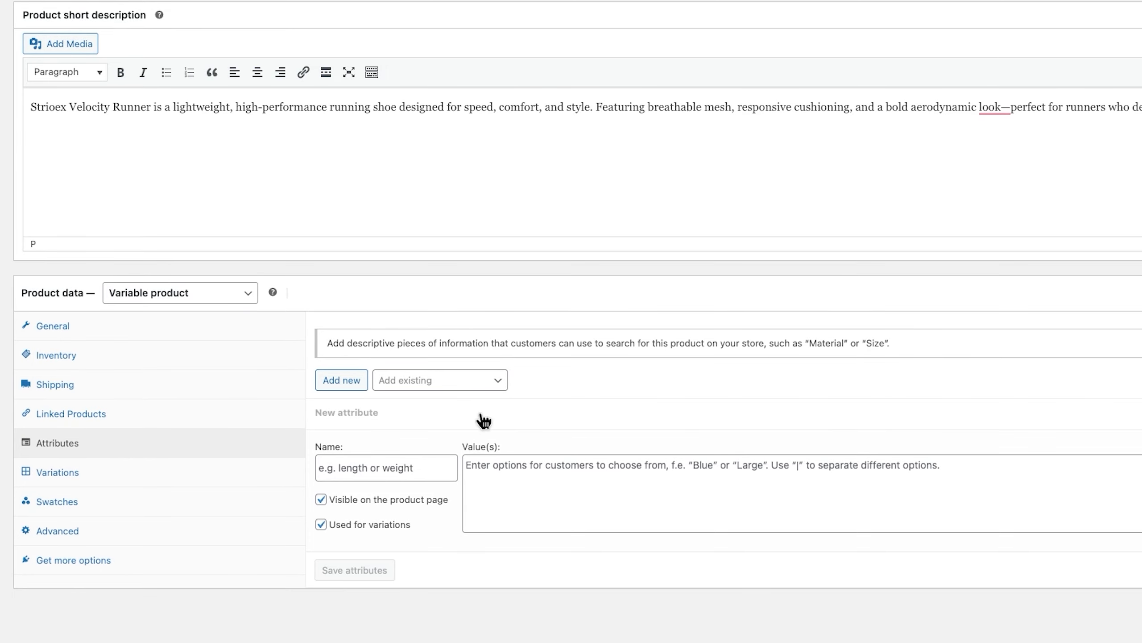
{"action": "left_click", "coordinate": [460, 385]}
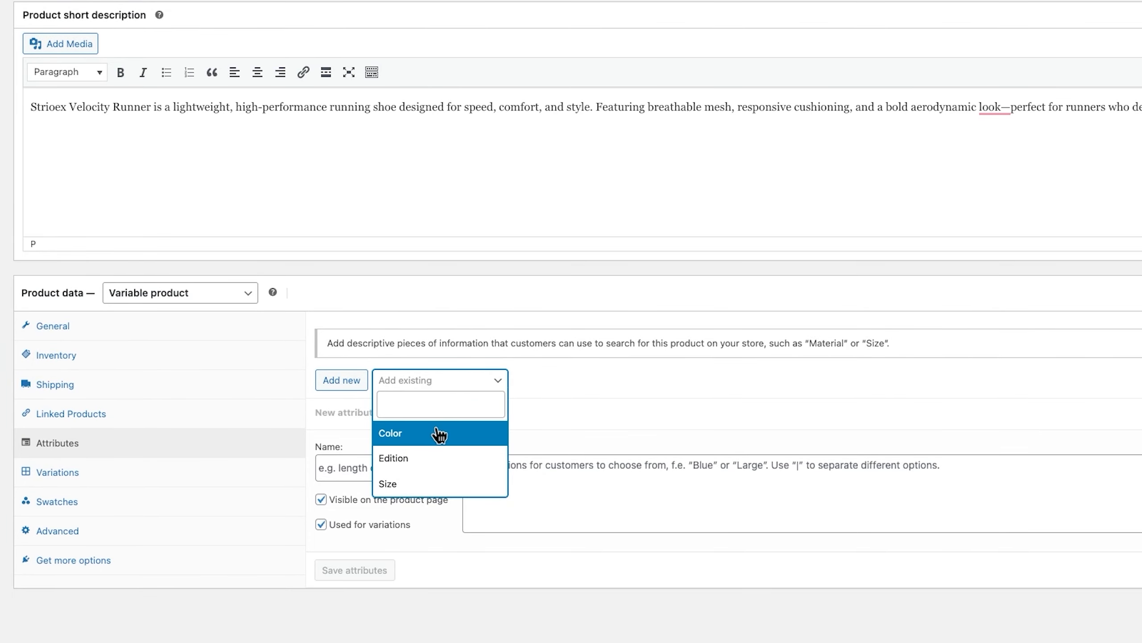
{"action": "left_click", "coordinate": [440, 433]}
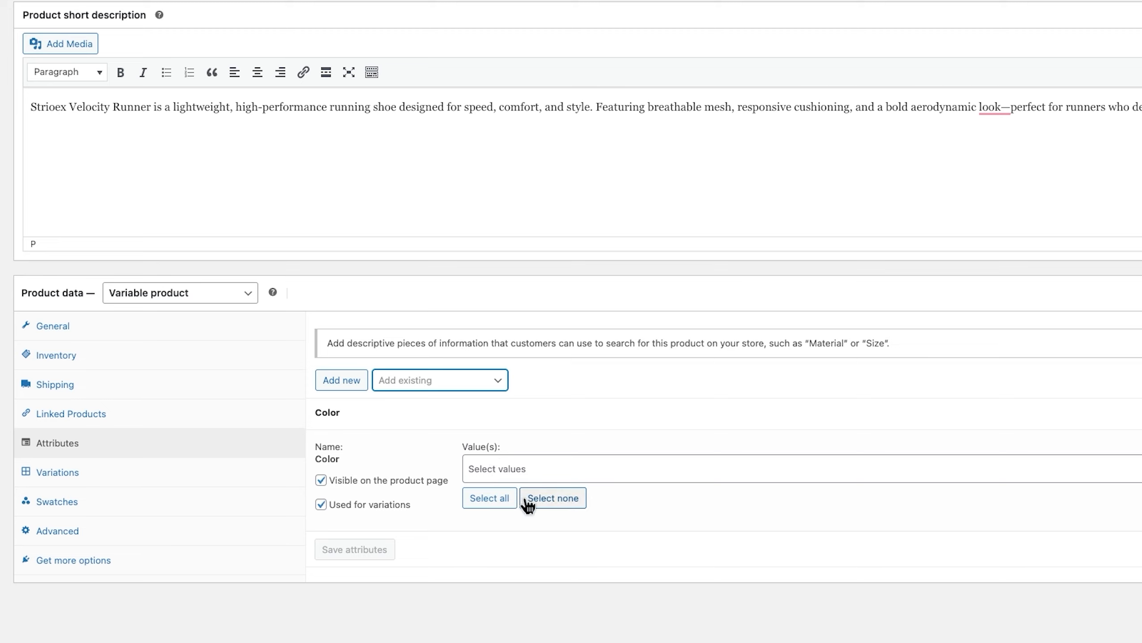
{"action": "left_click", "coordinate": [495, 503]}
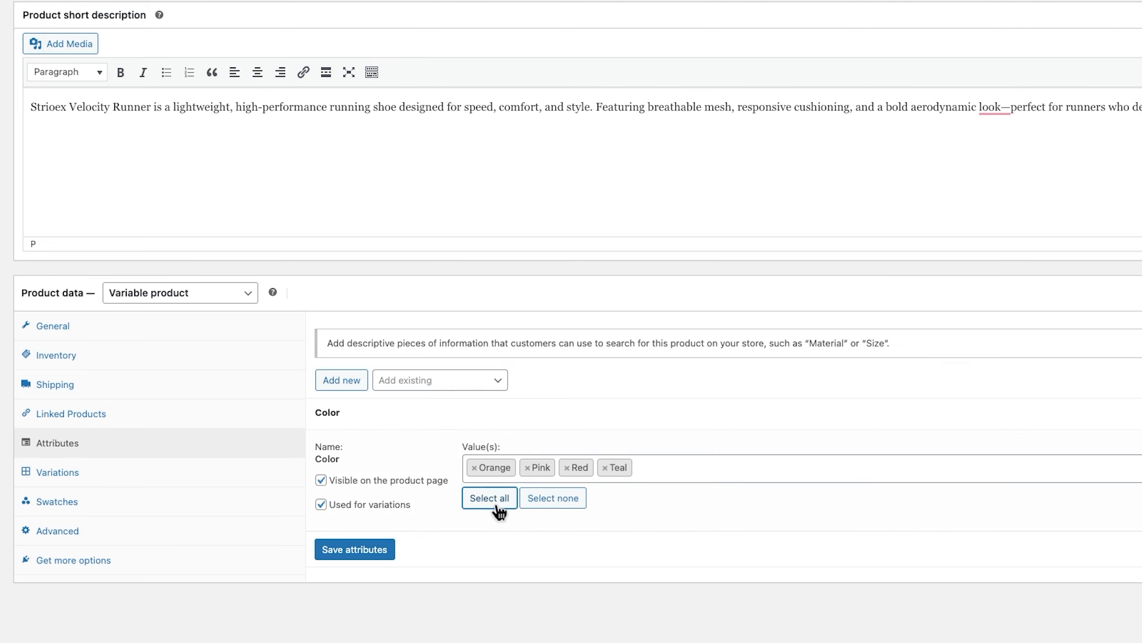
{"action": "left_click", "coordinate": [363, 549]}
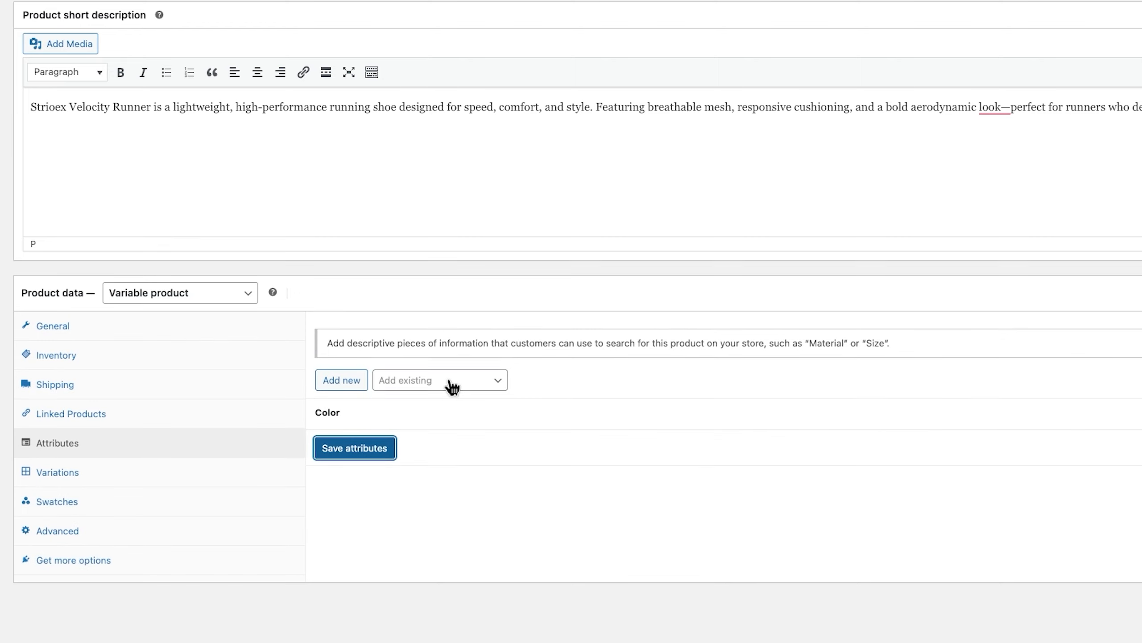
Step: Add the existing Size attribute with all its values, US 07 to US 10, and save the attributes
{"action": "left_click", "coordinate": [448, 379]}
{"action": "left_click", "coordinate": [435, 507]}
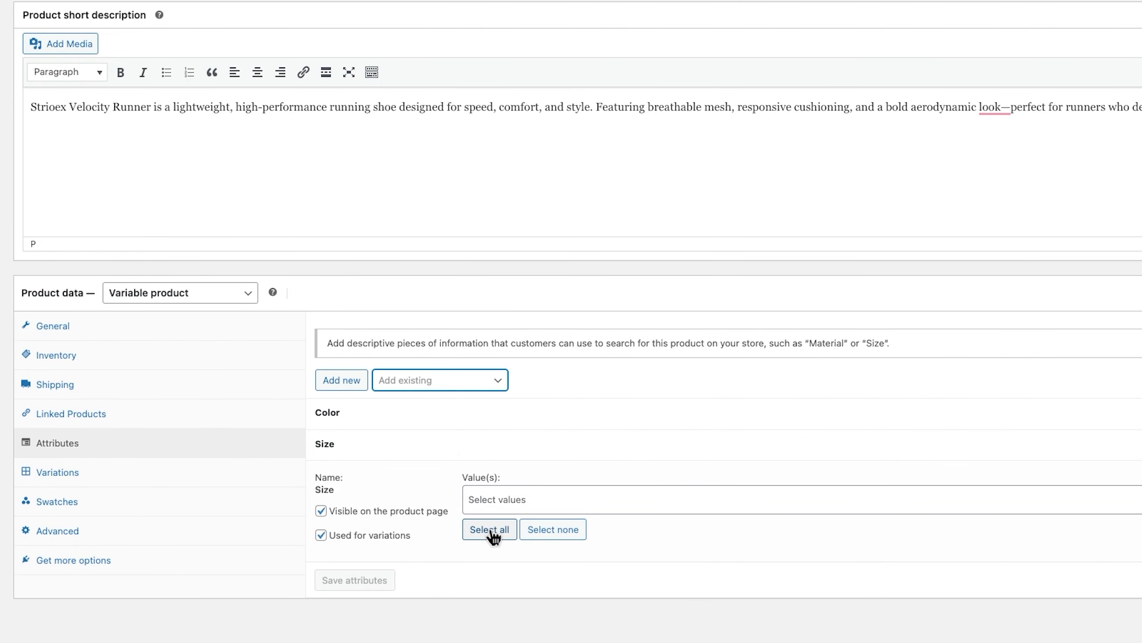
{"action": "left_click", "coordinate": [490, 529]}
{"action": "left_click", "coordinate": [373, 577]}
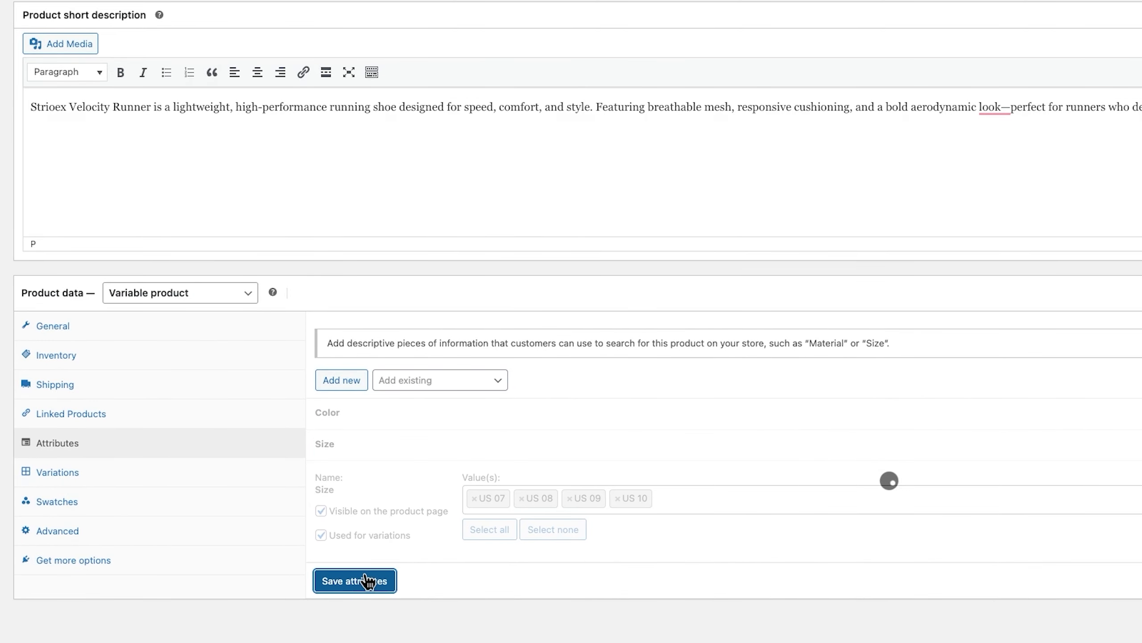
Step: Add the existing Edition attribute with all its values, Comfort, Grip, Speed and Waterproof, and save the attributes
{"action": "left_click", "coordinate": [428, 389]}
{"action": "left_click", "coordinate": [414, 460]}
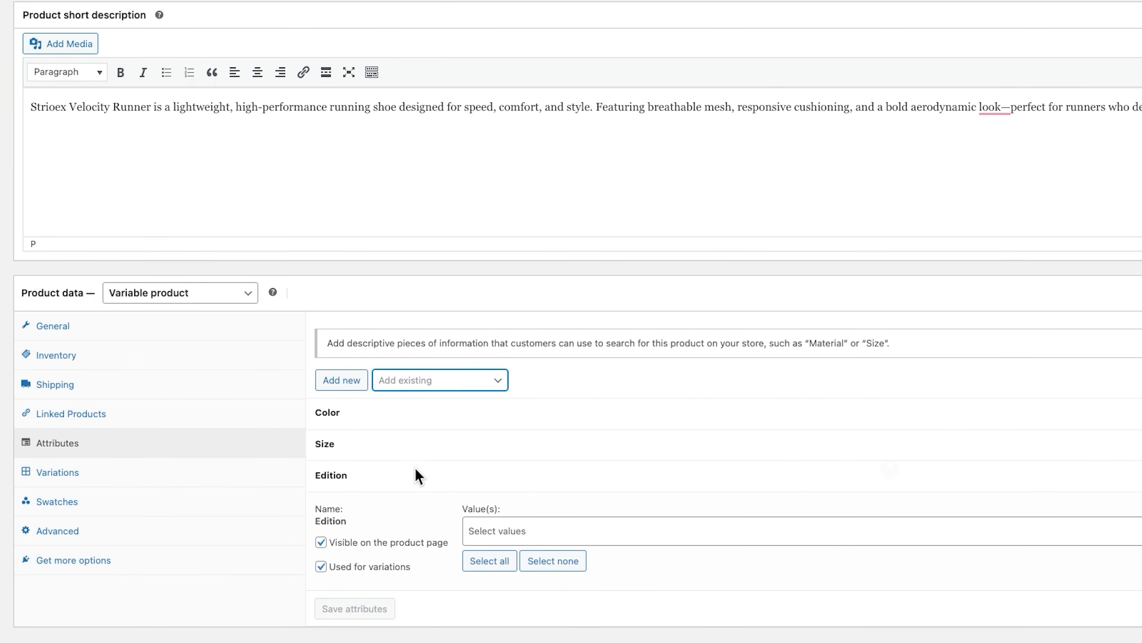
{"action": "scroll", "coordinate": [522, 531], "scroll_direction": "down", "scroll_amount": 1}
{"action": "left_click", "coordinate": [489, 551]}
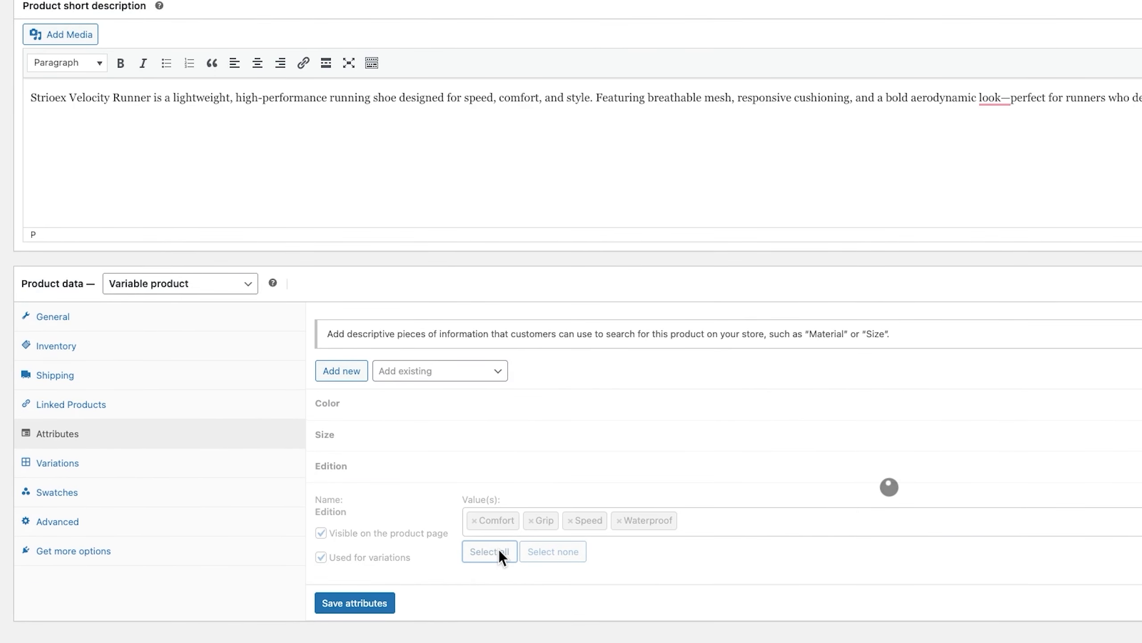
{"action": "left_click", "coordinate": [378, 601]}
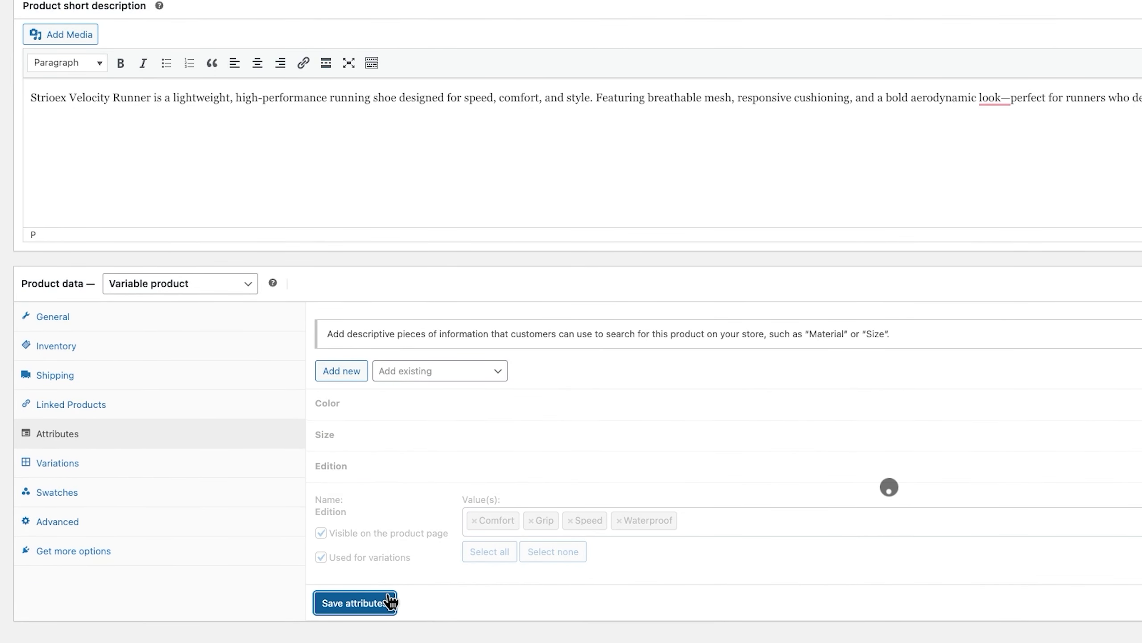